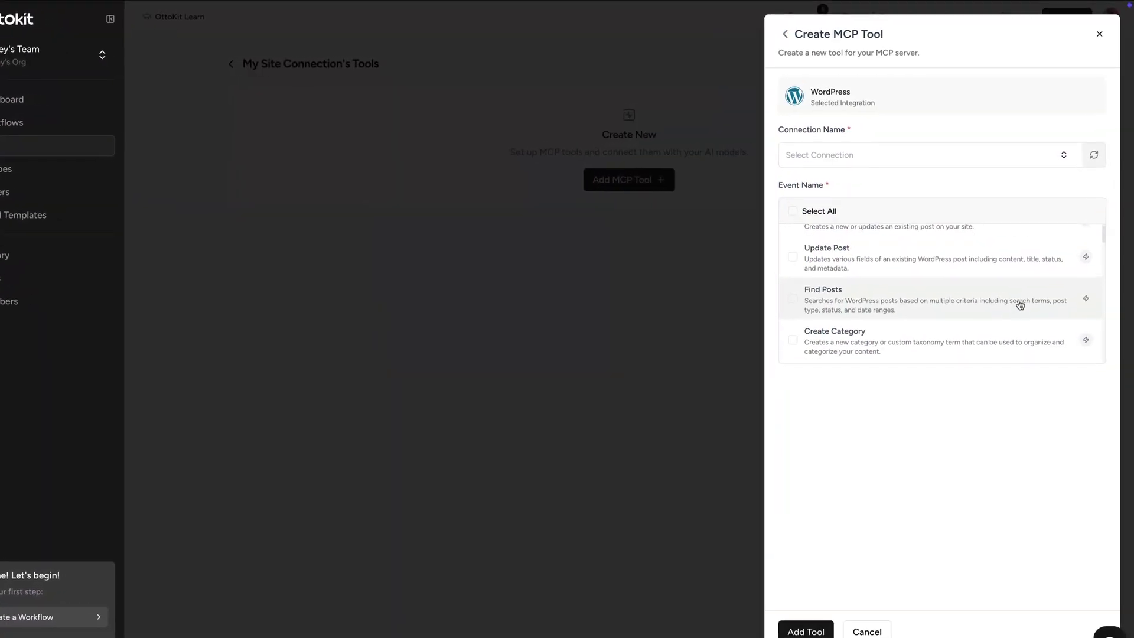
Scroll through the WordPress and WooCommerce Event Name options in the Create MCP Tool panel
{"action": "scroll", "coordinate": [1019, 305], "scroll_direction": "down", "scroll_amount": 2}
{"action": "scroll", "coordinate": [1018, 312], "scroll_direction": "down", "scroll_amount": 2}
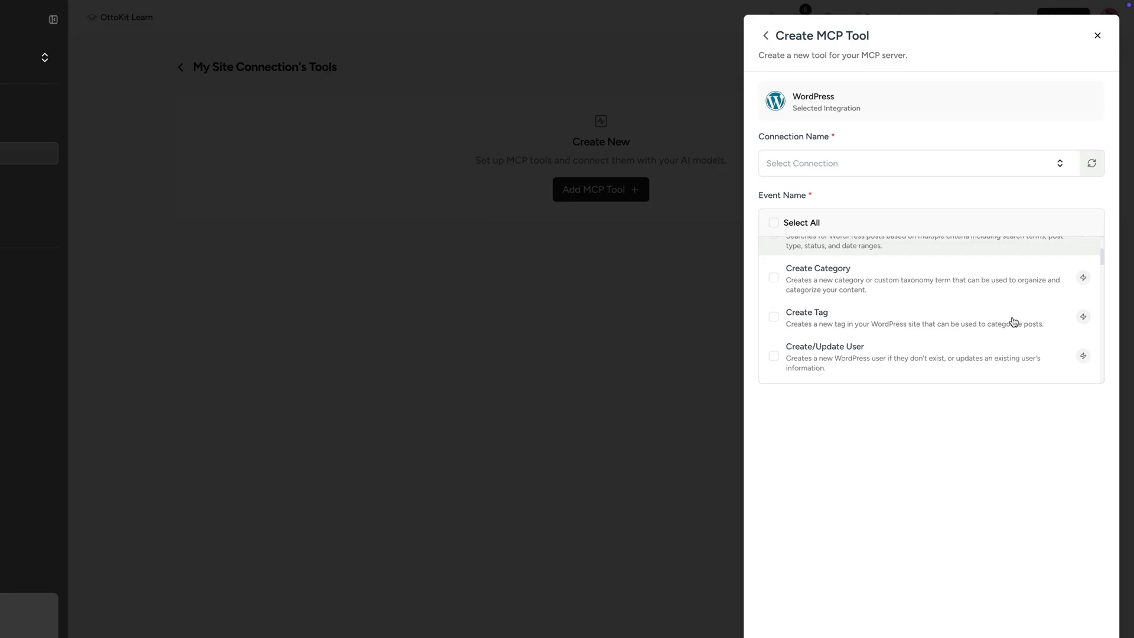
{"action": "scroll", "coordinate": [1012, 326], "scroll_direction": "down", "scroll_amount": 3}
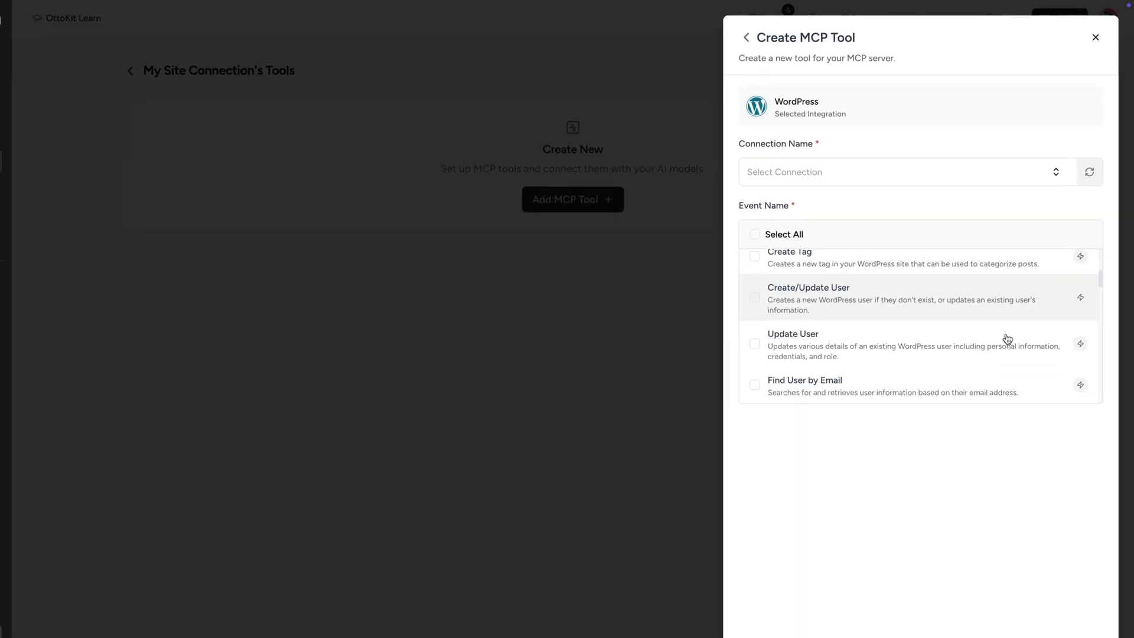
{"action": "scroll", "coordinate": [1004, 345], "scroll_direction": "down", "scroll_amount": 2}
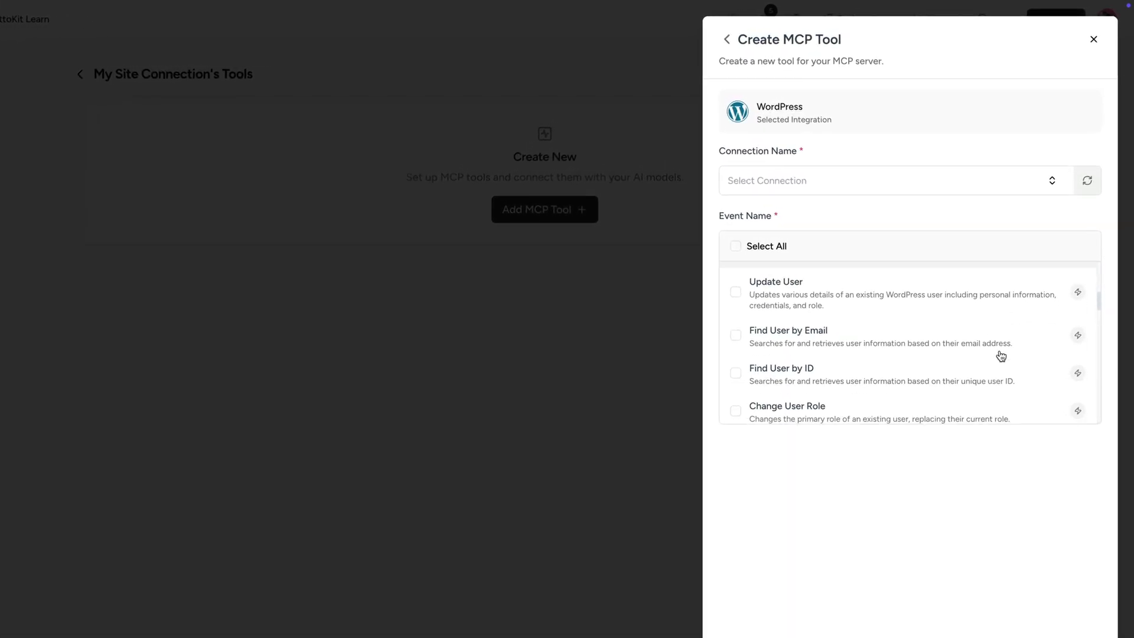
{"action": "scroll", "coordinate": [999, 361], "scroll_direction": "down", "scroll_amount": 3}
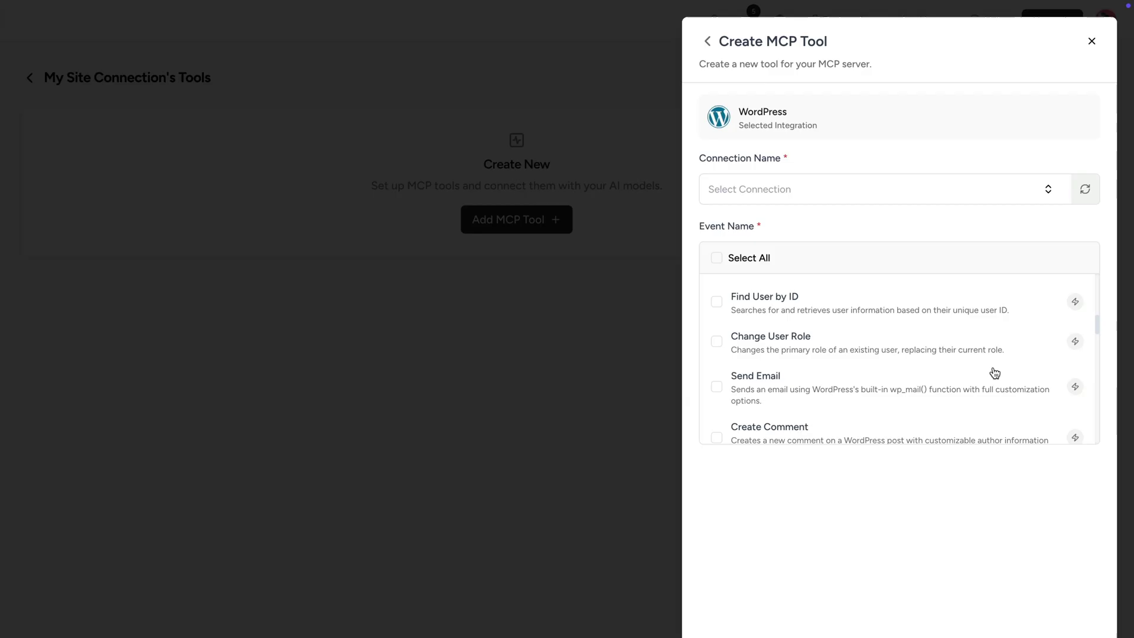
{"action": "scroll", "coordinate": [993, 377], "scroll_direction": "down", "scroll_amount": 3}
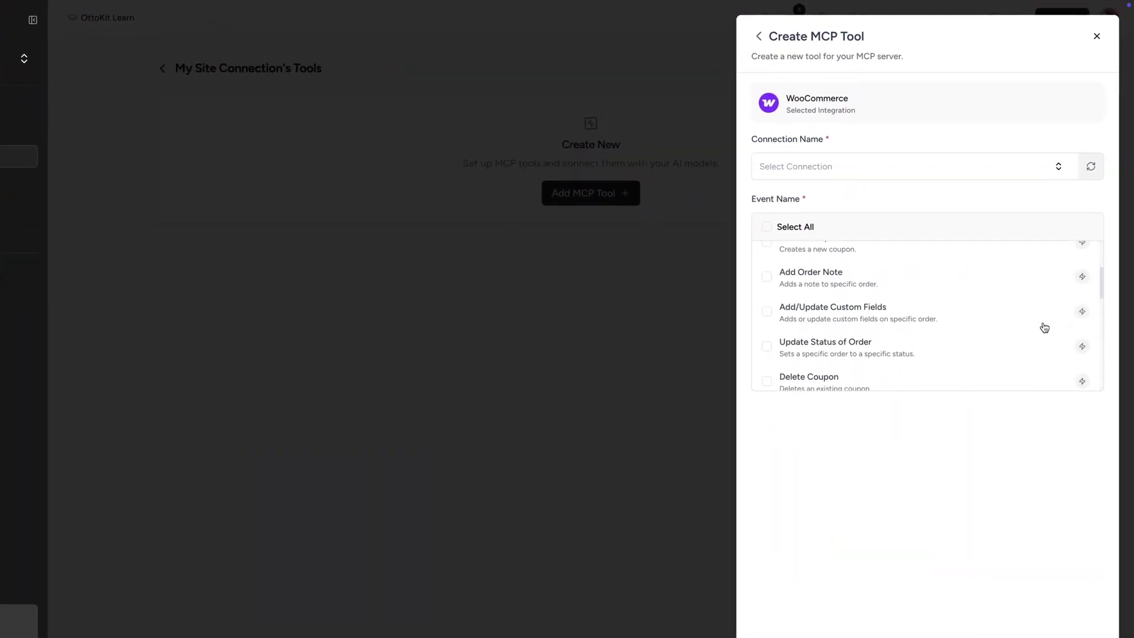
{"action": "scroll", "coordinate": [1043, 338], "scroll_direction": "down", "scroll_amount": 5}
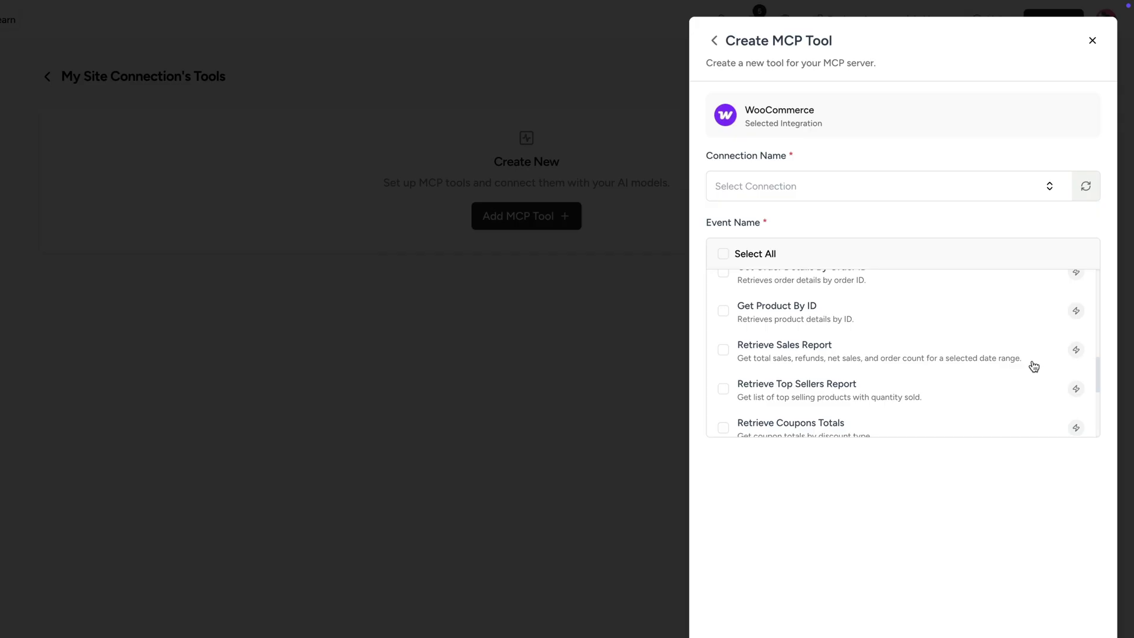
{"action": "scroll", "coordinate": [1031, 376], "scroll_direction": "down", "scroll_amount": 3}
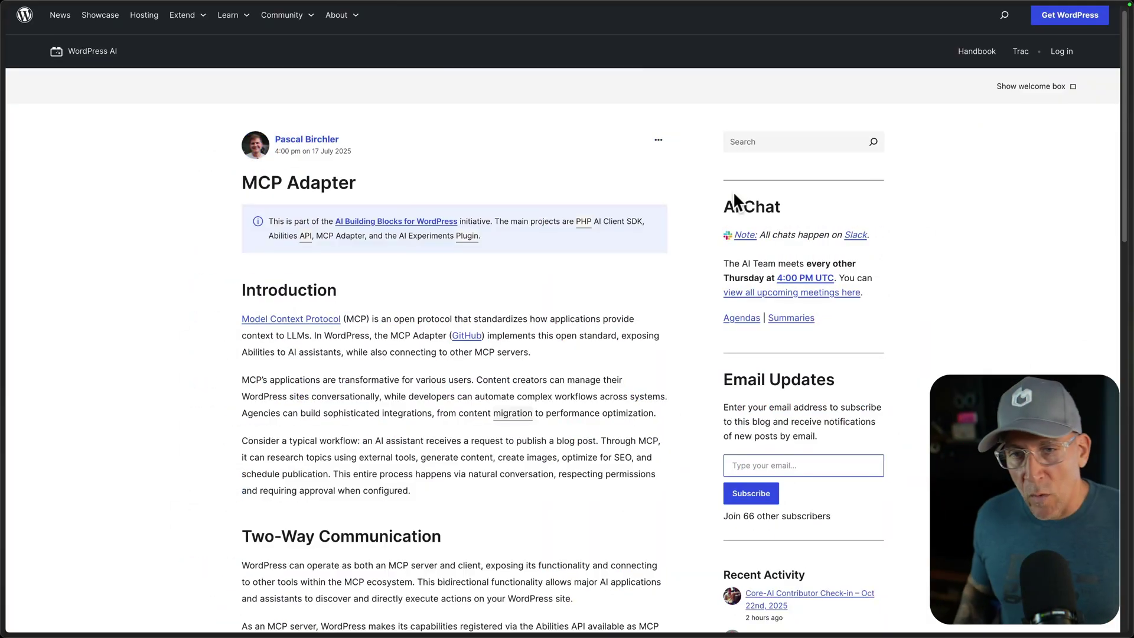
Read down through the MCP Adapter article on make.wordpress.org
{"action": "scroll", "coordinate": [507, 196], "scroll_direction": "down", "scroll_amount": 1}
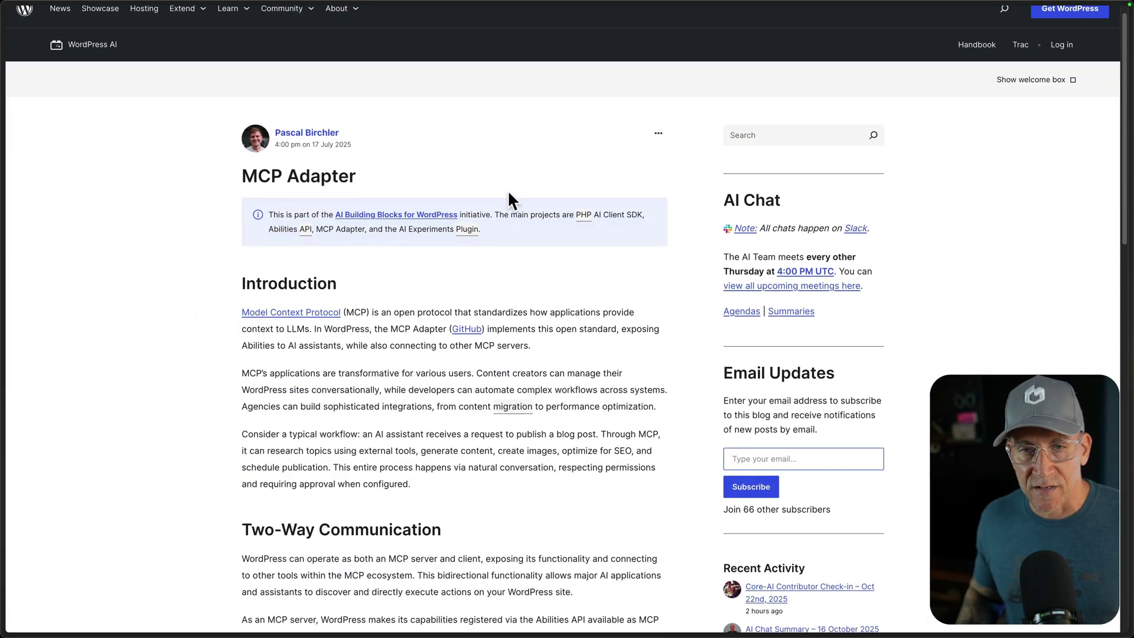
{"action": "scroll", "coordinate": [490, 213], "scroll_direction": "down", "scroll_amount": 5}
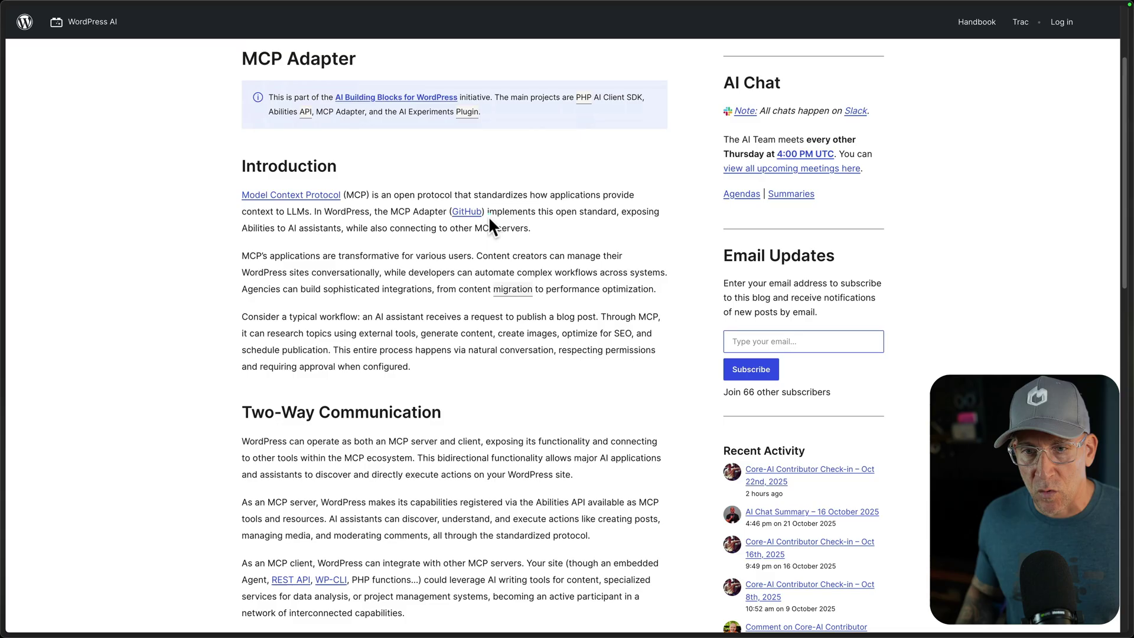
{"action": "scroll", "coordinate": [489, 225], "scroll_direction": "down", "scroll_amount": 2}
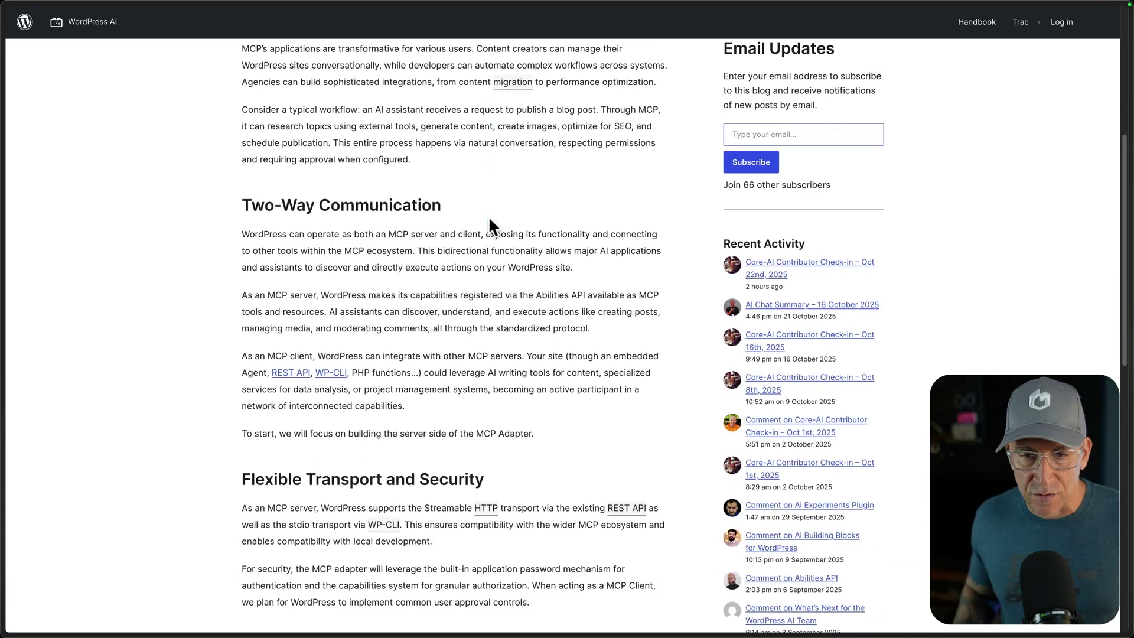
{"action": "scroll", "coordinate": [489, 220], "scroll_direction": "down", "scroll_amount": 7}
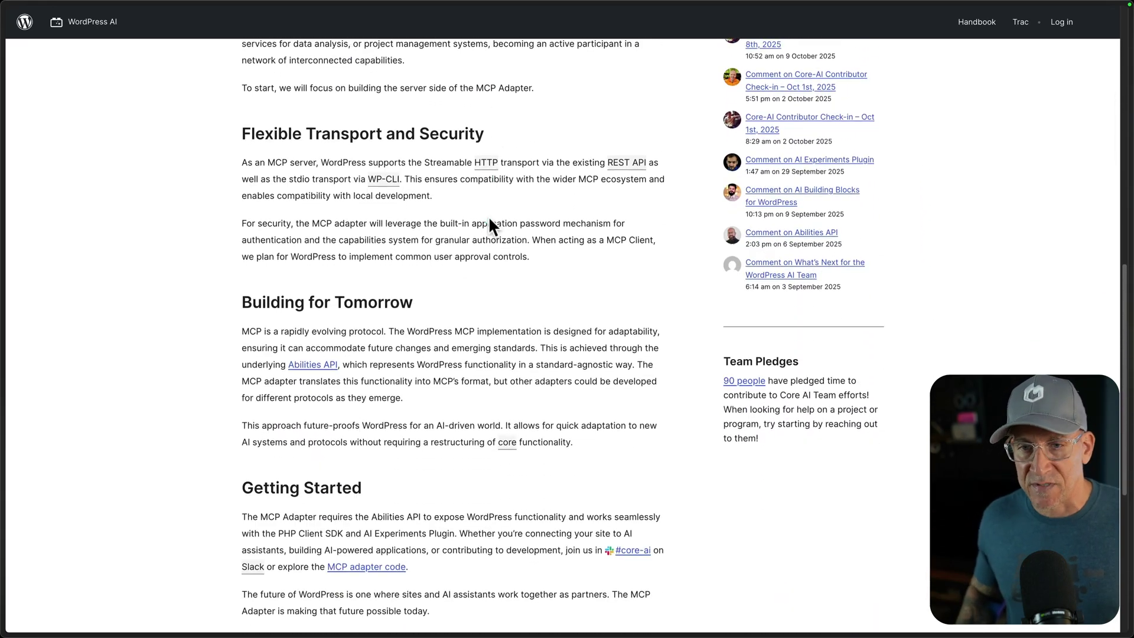
{"action": "scroll", "coordinate": [489, 219], "scroll_direction": "down", "scroll_amount": 5}
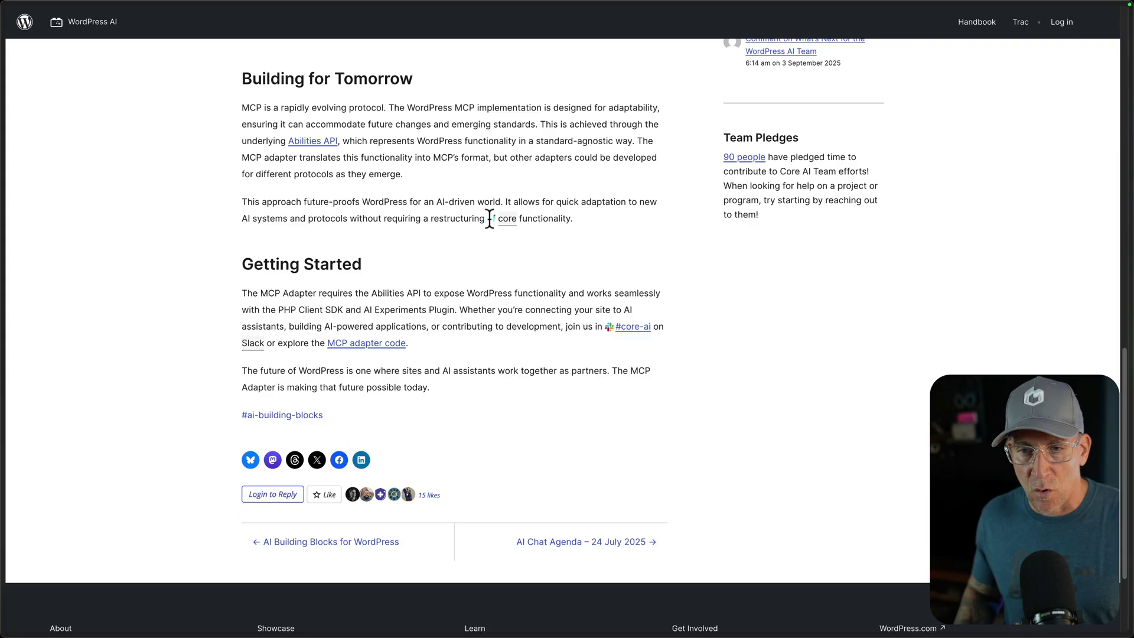
Go back up and follow the notice box link to 'AI Building Blocks for WordPress'
{"action": "scroll", "coordinate": [489, 219], "scroll_direction": "up", "scroll_amount": 15}
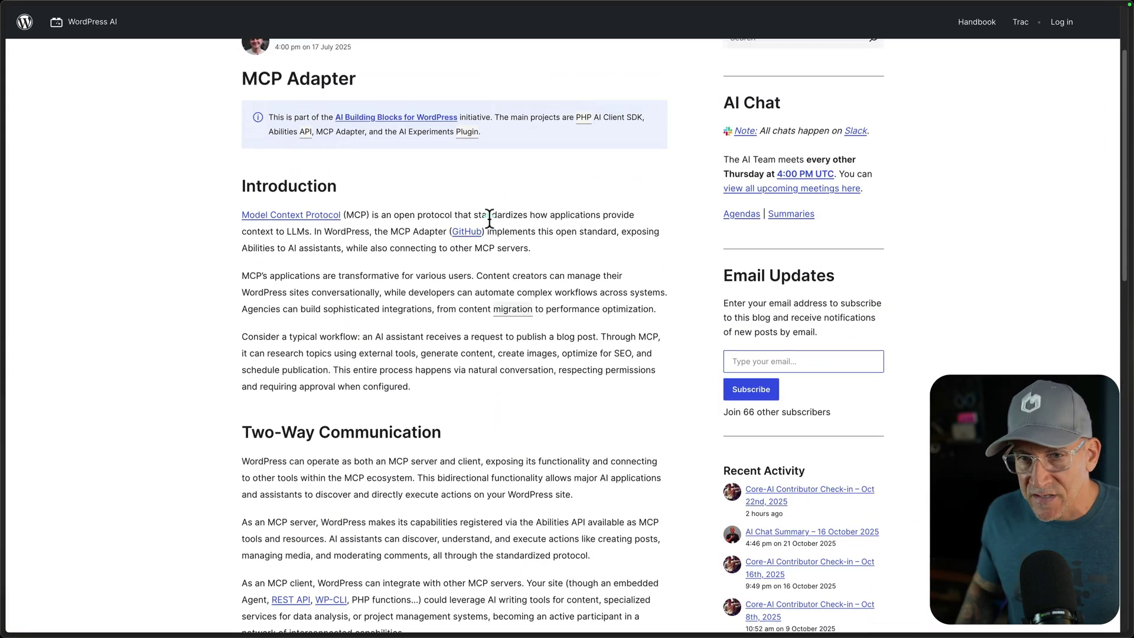
{"action": "scroll", "coordinate": [489, 220], "scroll_direction": "up", "scroll_amount": 2}
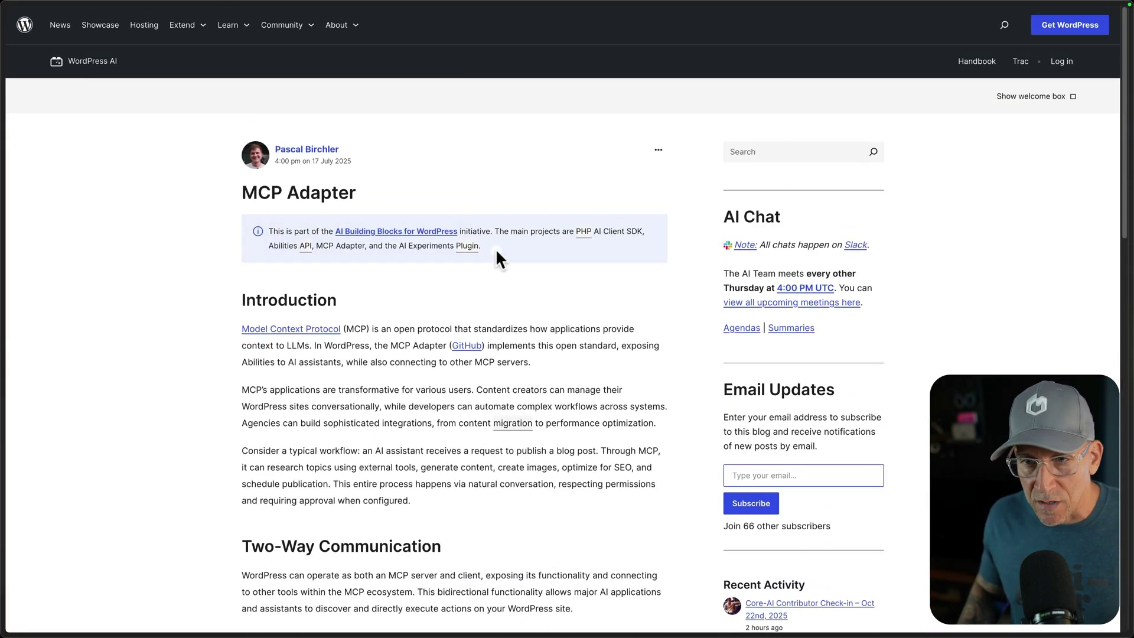
{"action": "left_click", "coordinate": [421, 235]}
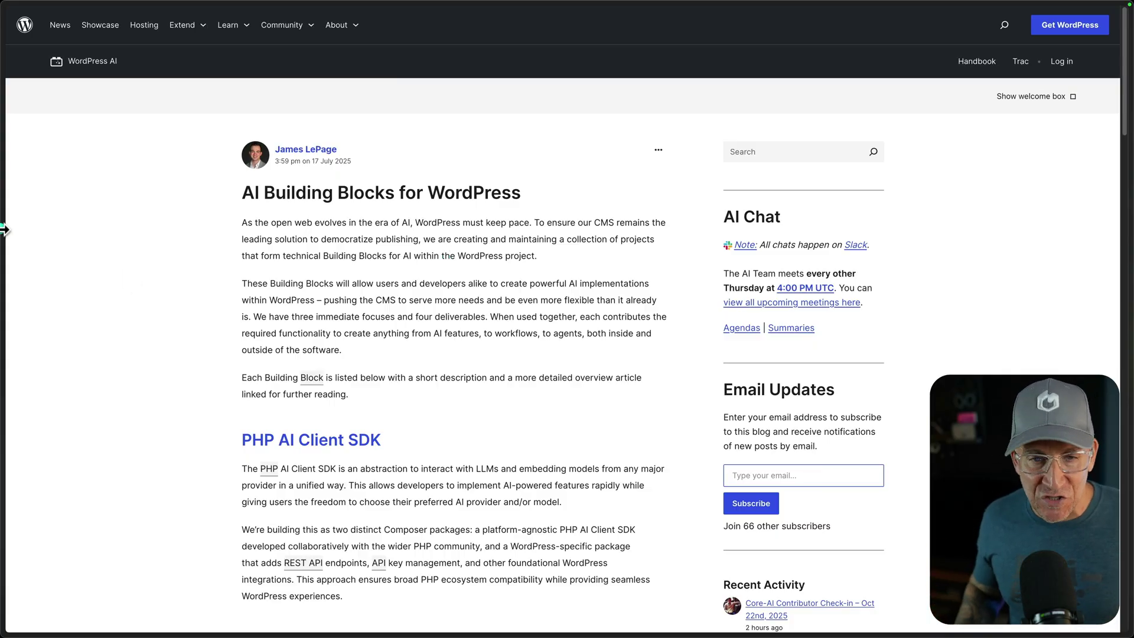
Briefly highlight the Reddit 'Claude takes over WordPress with MCP' title, then switch to GitHub's mcp-adapter repository
{"action": "mouse_move", "coordinate": [28, 229]}
{"action": "left_click", "coordinate": [65, 258]}
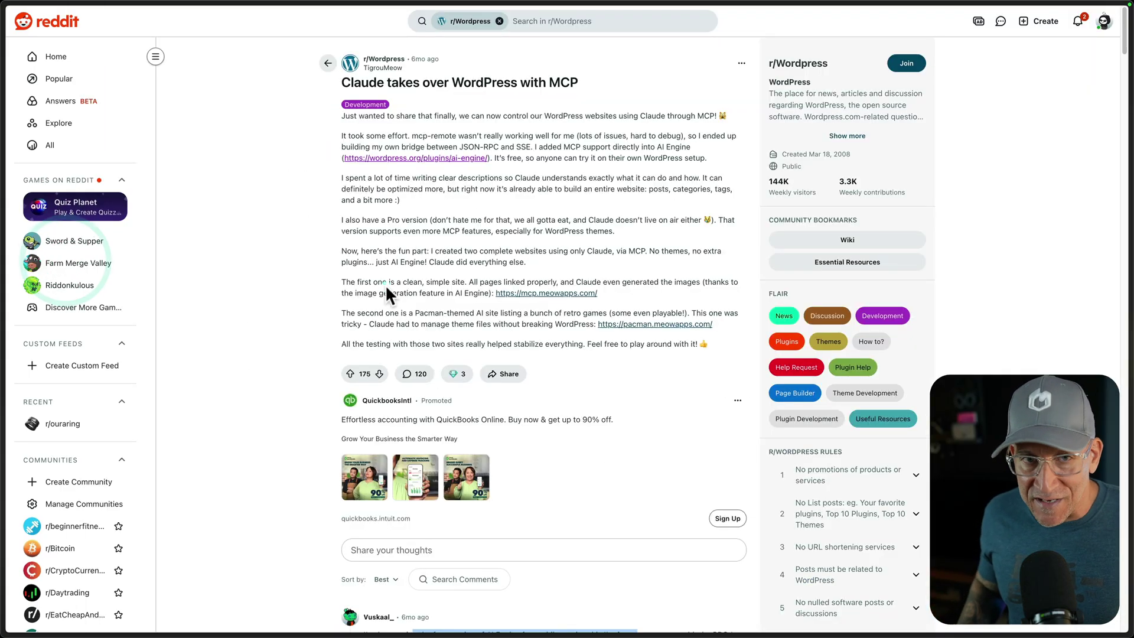
{"action": "left_click_drag", "start_coordinate": [594, 83], "coordinate": [428, 82]}
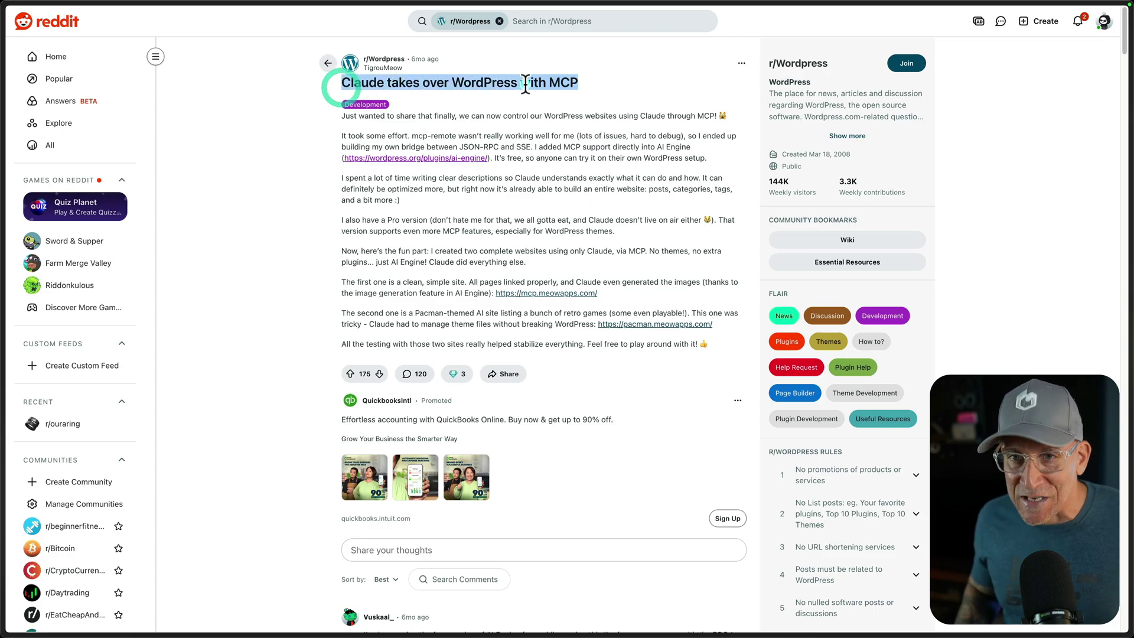
{"action": "left_click", "coordinate": [625, 101]}
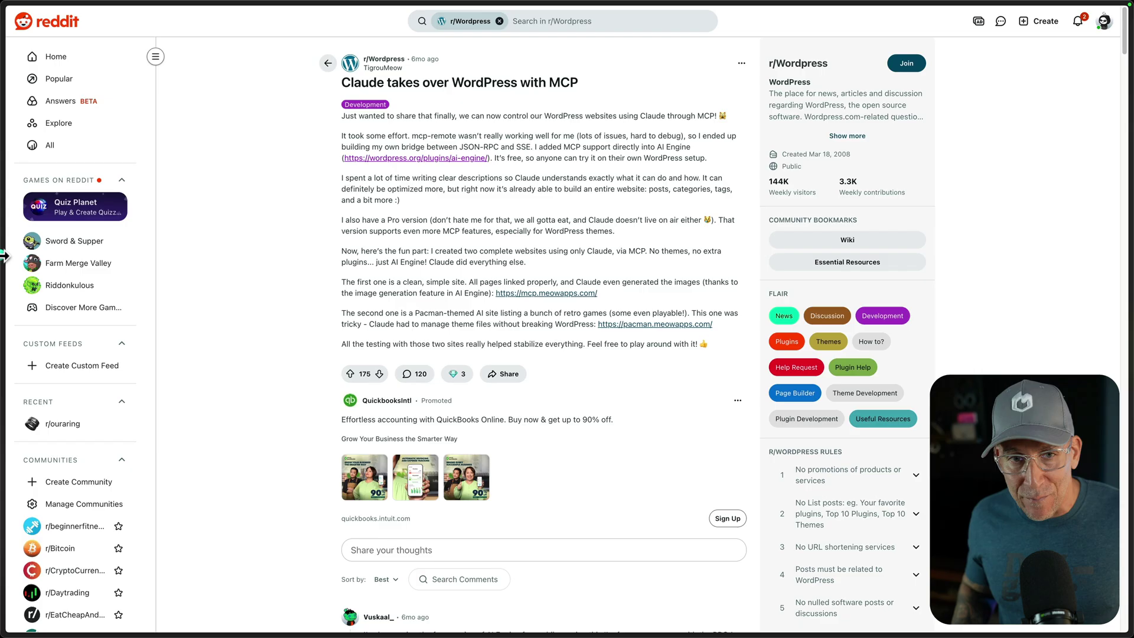
{"action": "mouse_move", "coordinate": [5, 254]}
{"action": "left_click", "coordinate": [80, 242]}
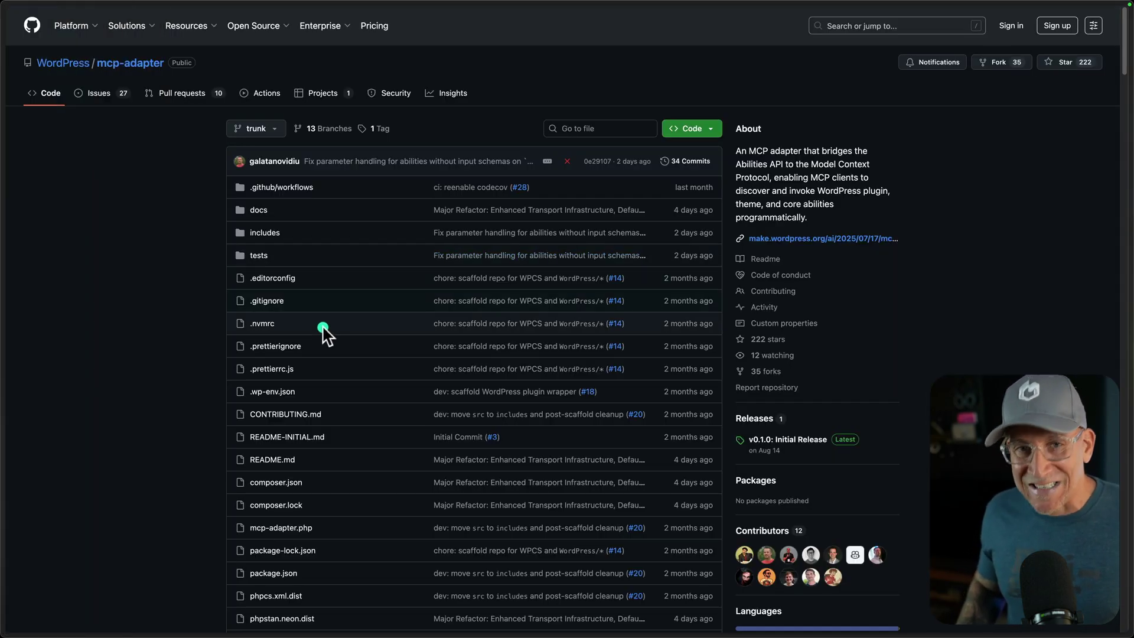
{"action": "mouse_move", "coordinate": [5, 290]}
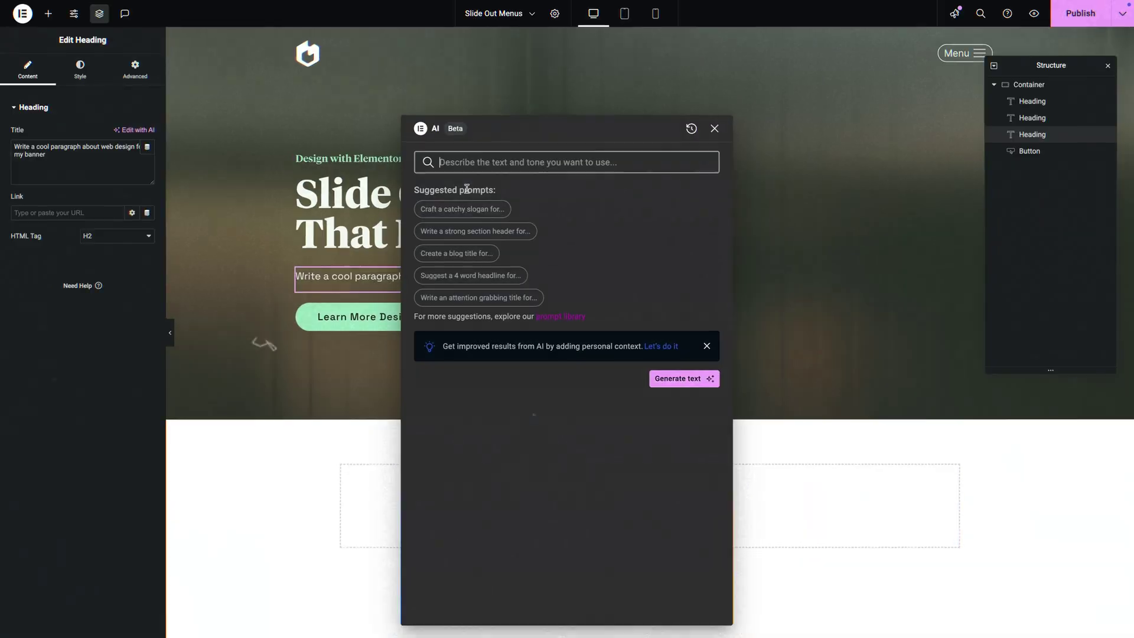
Start Edit with AI text generation for the banner heading
{"action": "left_click", "coordinate": [668, 236]}
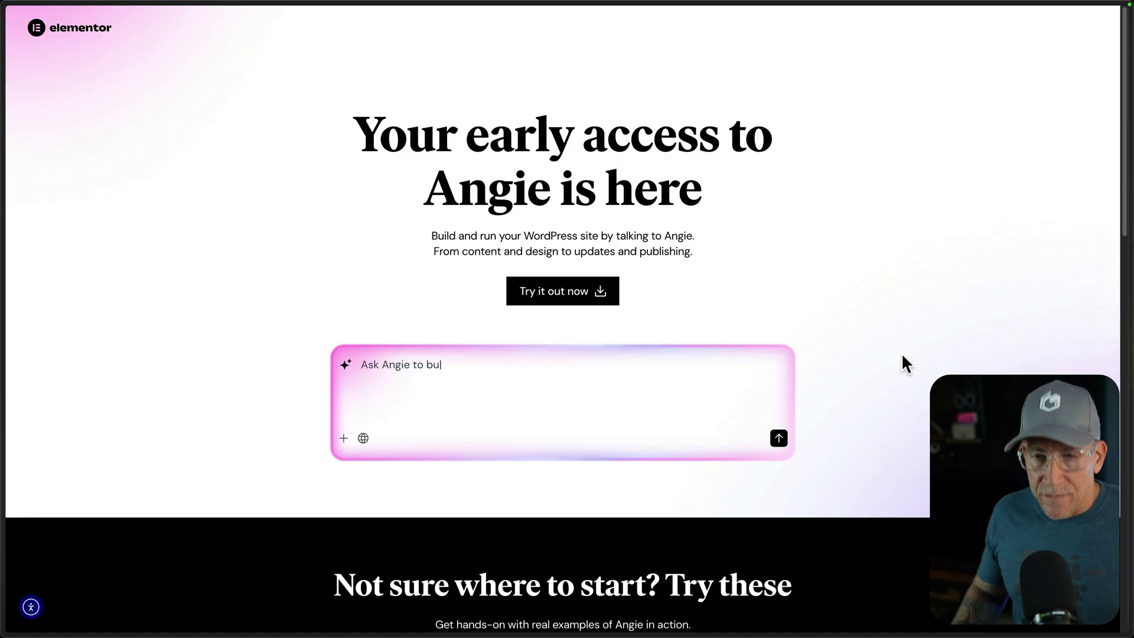
Scroll past the Angie feature cards to the 'Get your early access now' three-step section
{"action": "scroll", "coordinate": [902, 352], "scroll_direction": "down", "scroll_amount": 4}
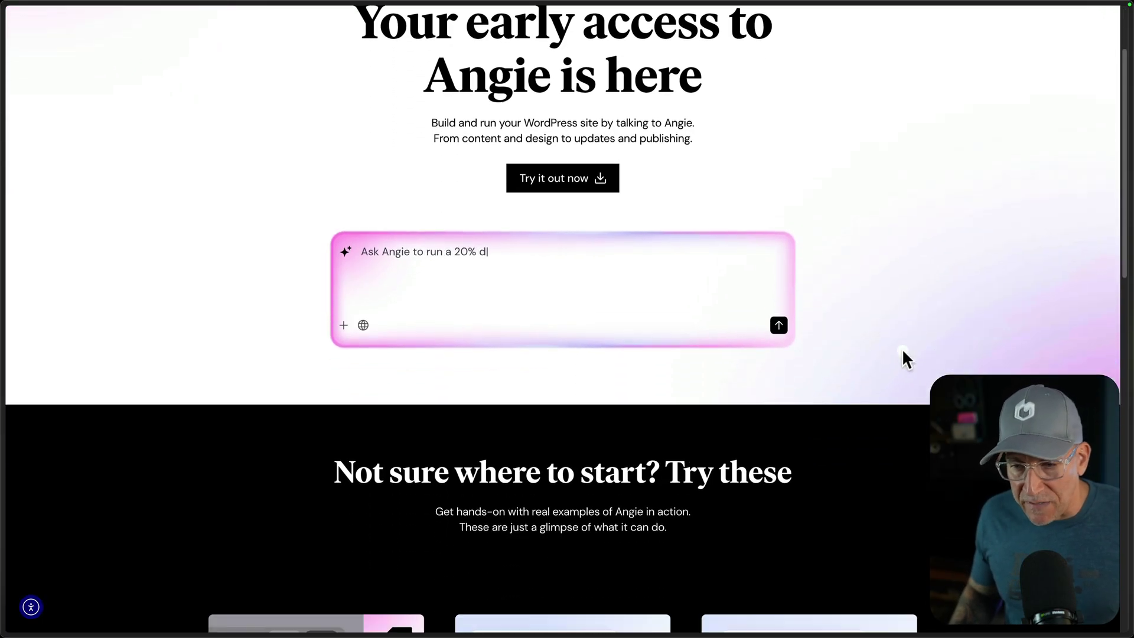
{"action": "scroll", "coordinate": [902, 352], "scroll_direction": "down", "scroll_amount": 10}
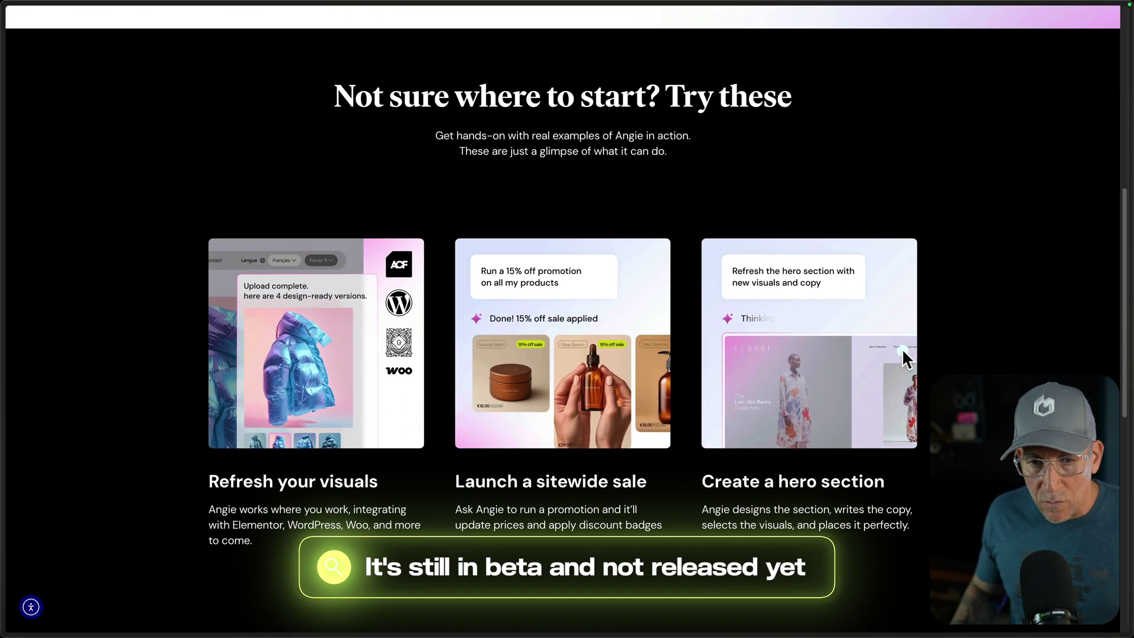
{"action": "scroll", "coordinate": [902, 352], "scroll_direction": "down", "scroll_amount": 5}
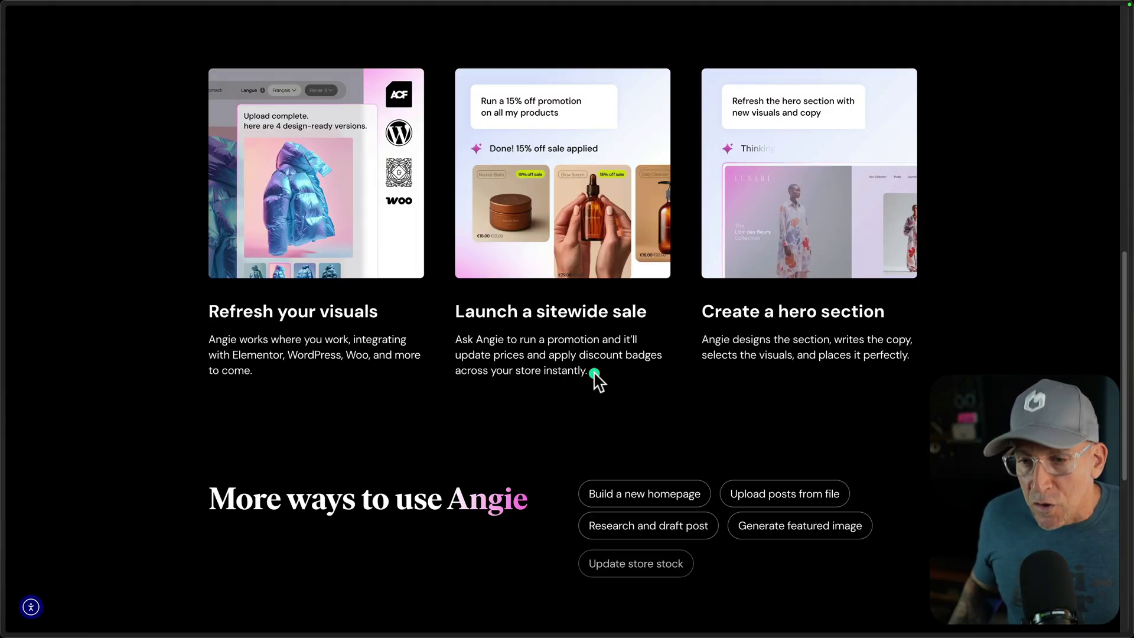
{"action": "scroll", "coordinate": [595, 378], "scroll_direction": "down", "scroll_amount": 1}
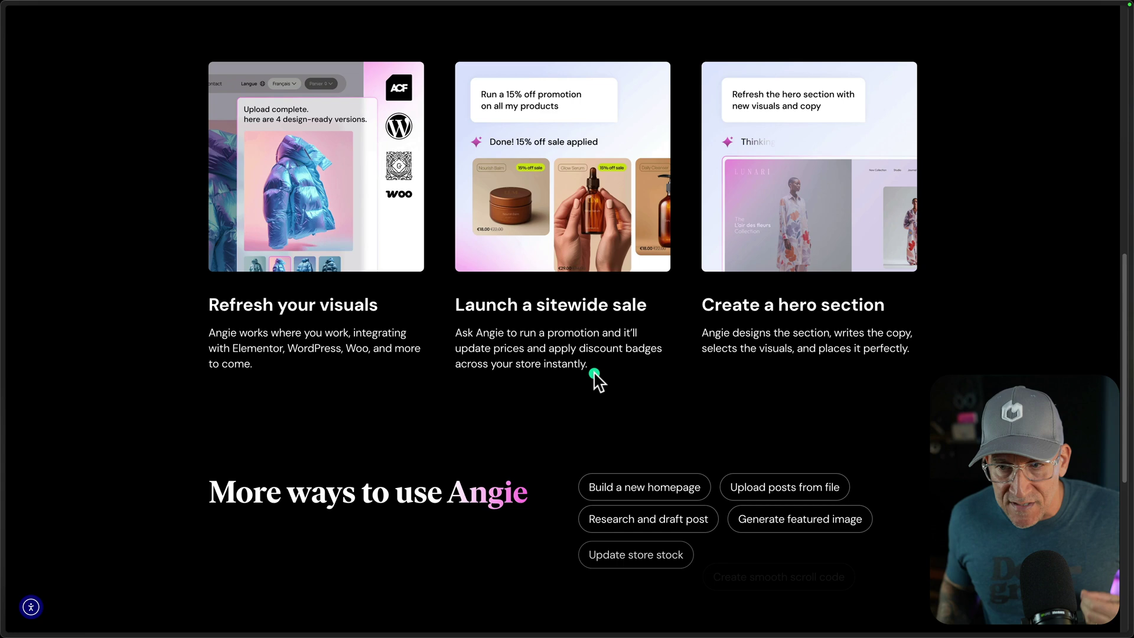
{"action": "scroll", "coordinate": [595, 378], "scroll_direction": "down", "scroll_amount": 1}
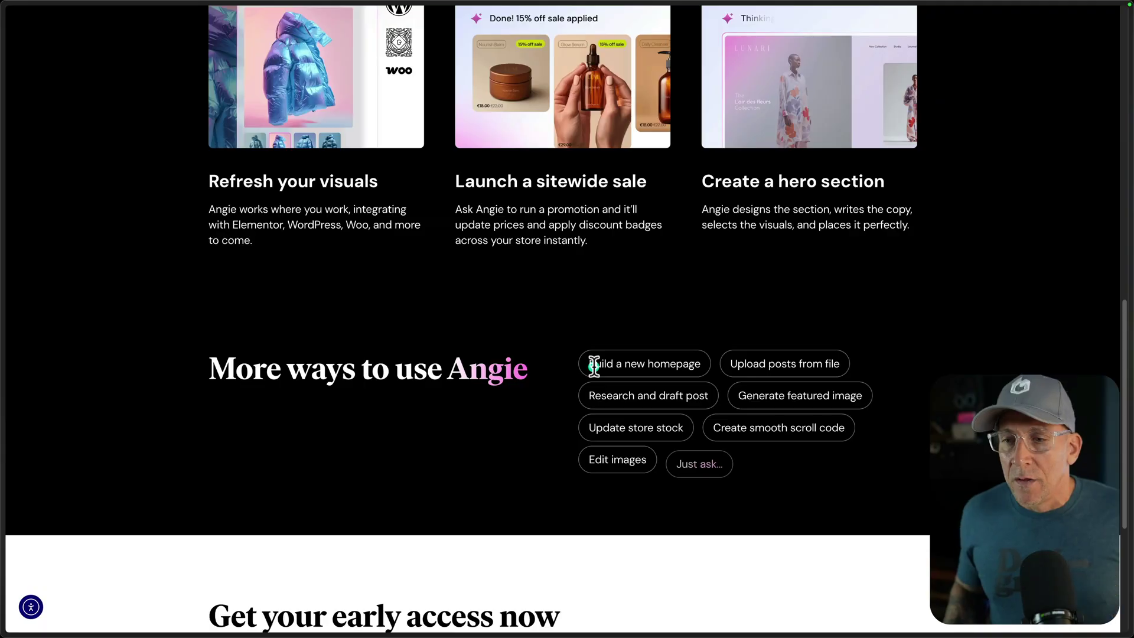
{"action": "scroll", "coordinate": [562, 378], "scroll_direction": "down", "scroll_amount": 5}
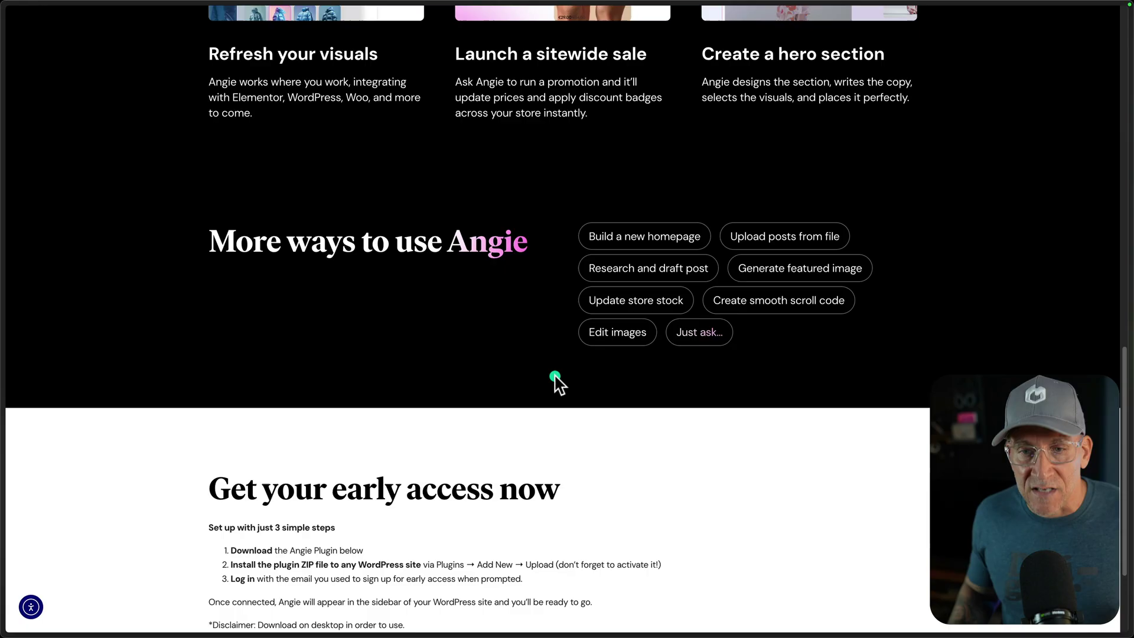
Scroll back up the Angie page to the hero 'Ask Angie' prompt box
{"action": "scroll", "coordinate": [555, 378], "scroll_direction": "up", "scroll_amount": 3}
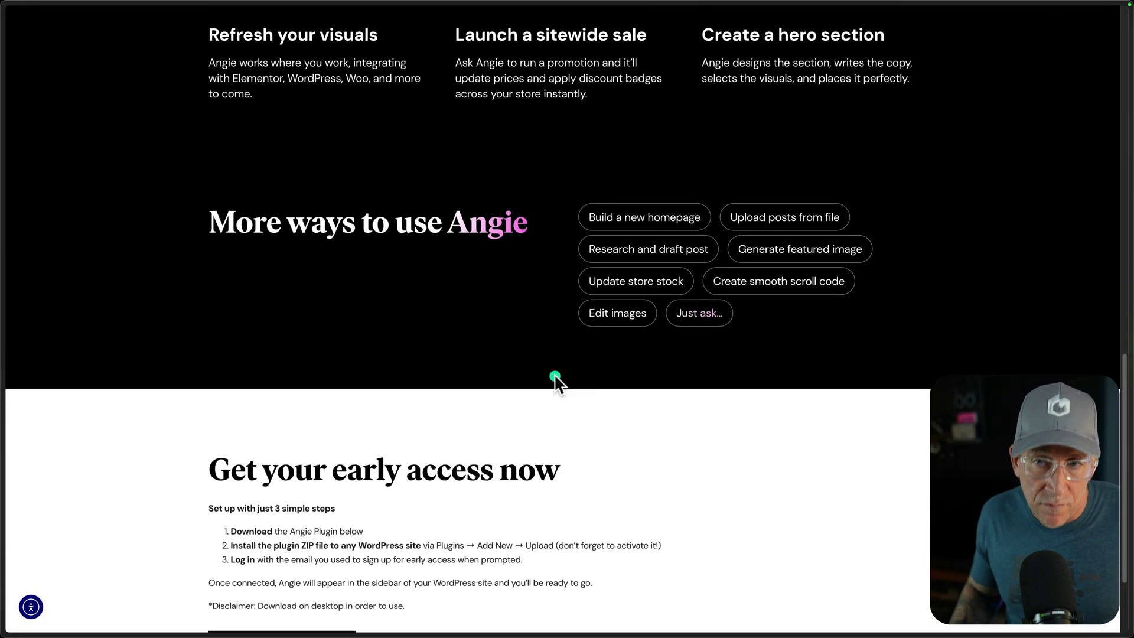
{"action": "scroll", "coordinate": [558, 383], "scroll_direction": "up", "scroll_amount": 2}
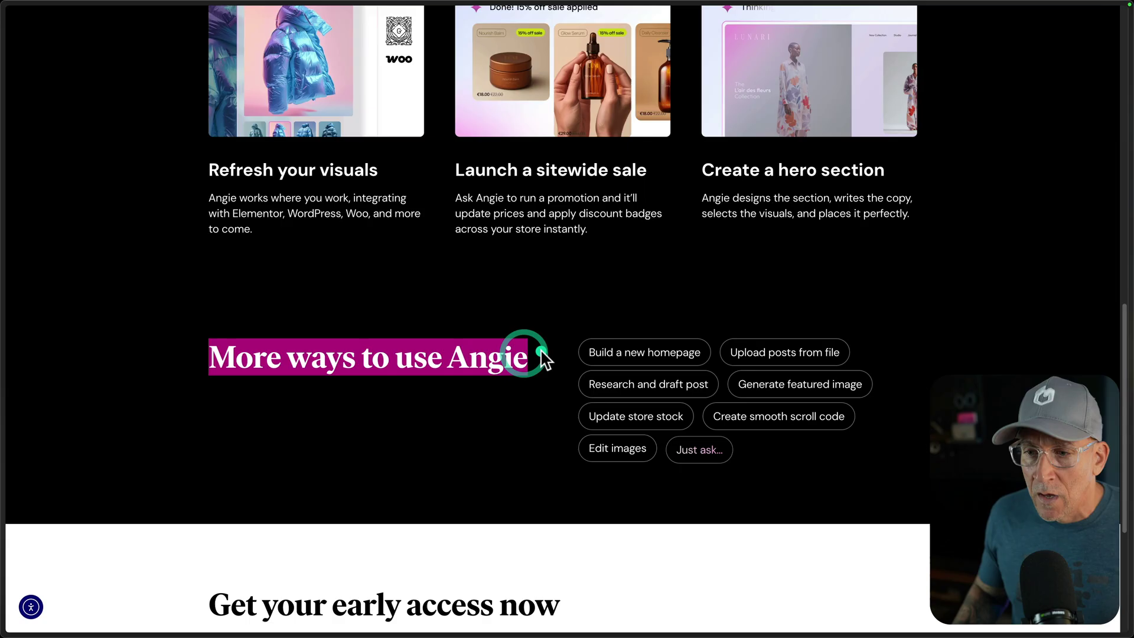
{"action": "scroll", "coordinate": [540, 349], "scroll_direction": "down", "scroll_amount": 5}
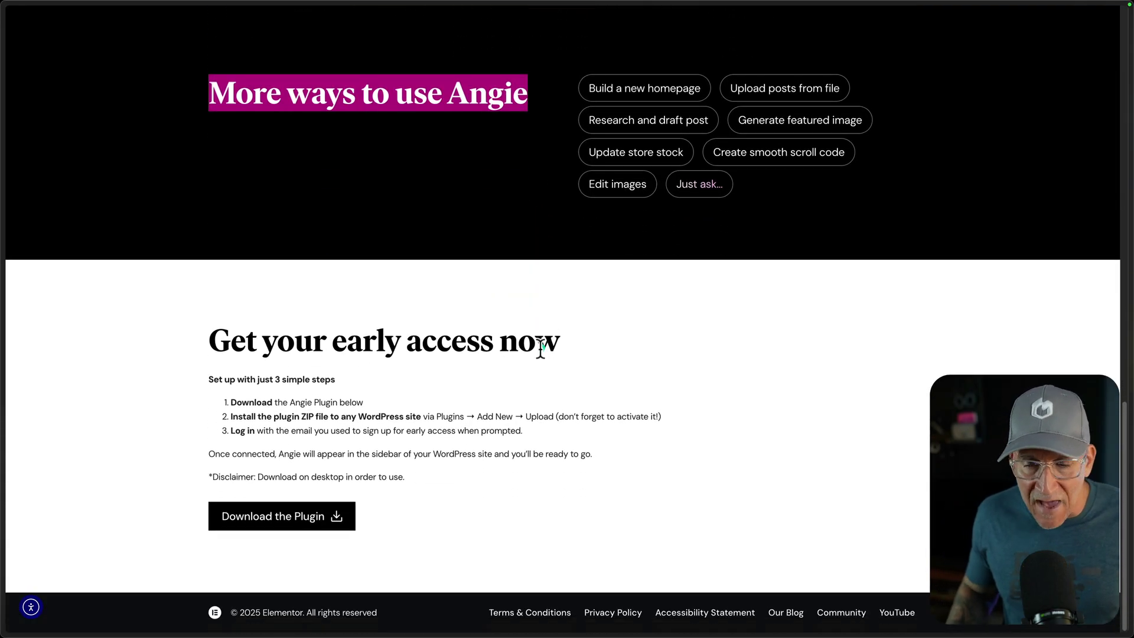
{"action": "scroll", "coordinate": [540, 346], "scroll_direction": "up", "scroll_amount": 9}
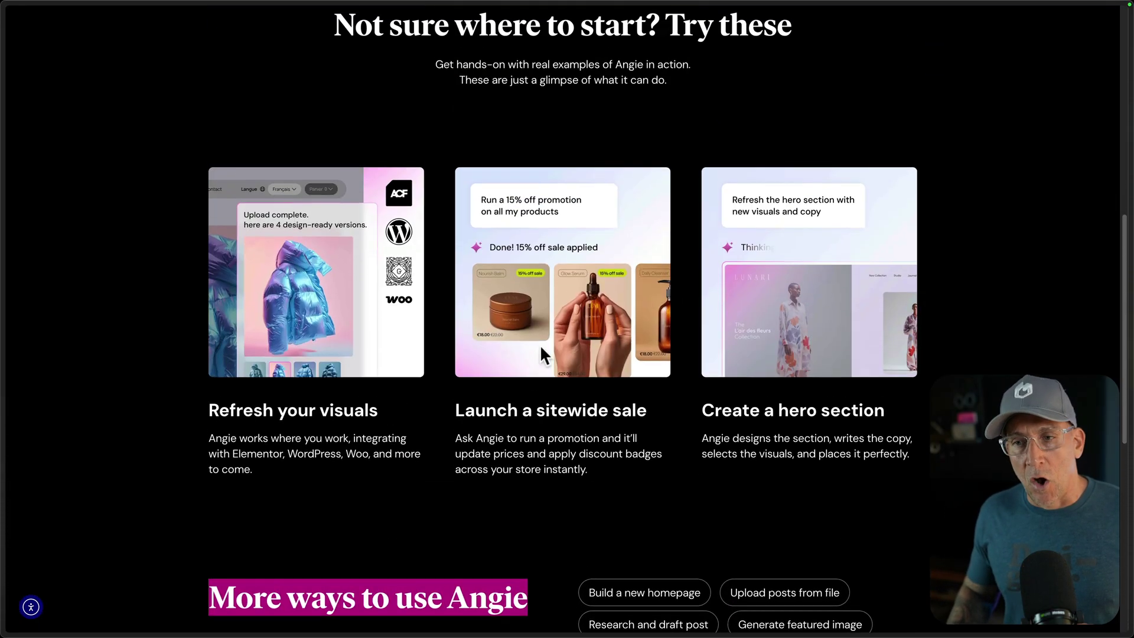
{"action": "scroll", "coordinate": [540, 345], "scroll_direction": "up", "scroll_amount": 7}
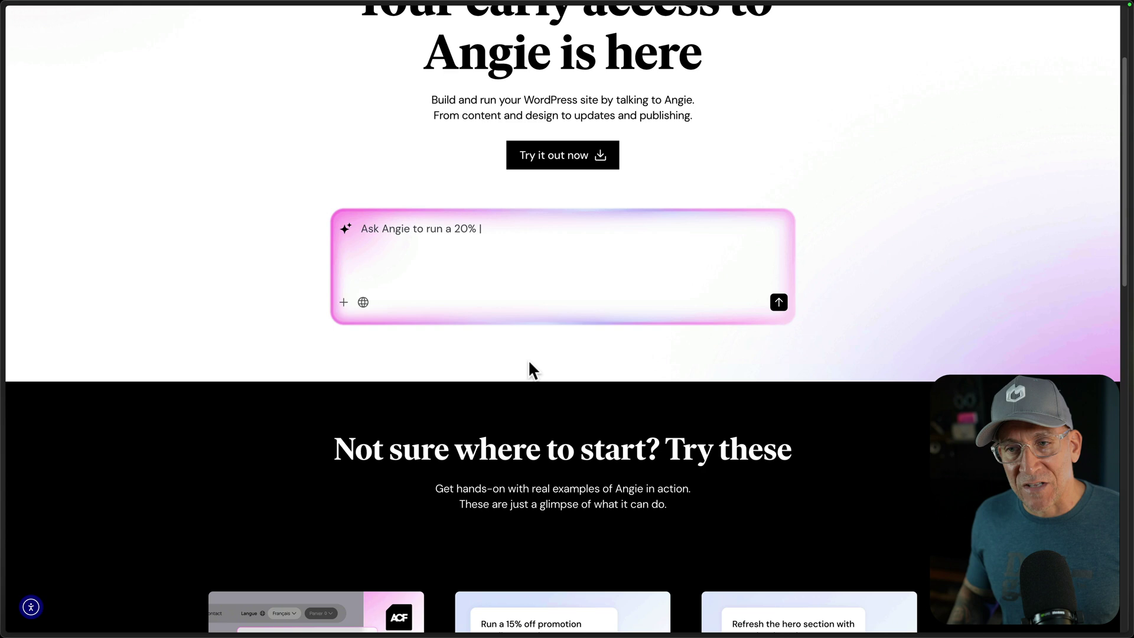
{"action": "scroll", "coordinate": [529, 363], "scroll_direction": "up", "scroll_amount": 1}
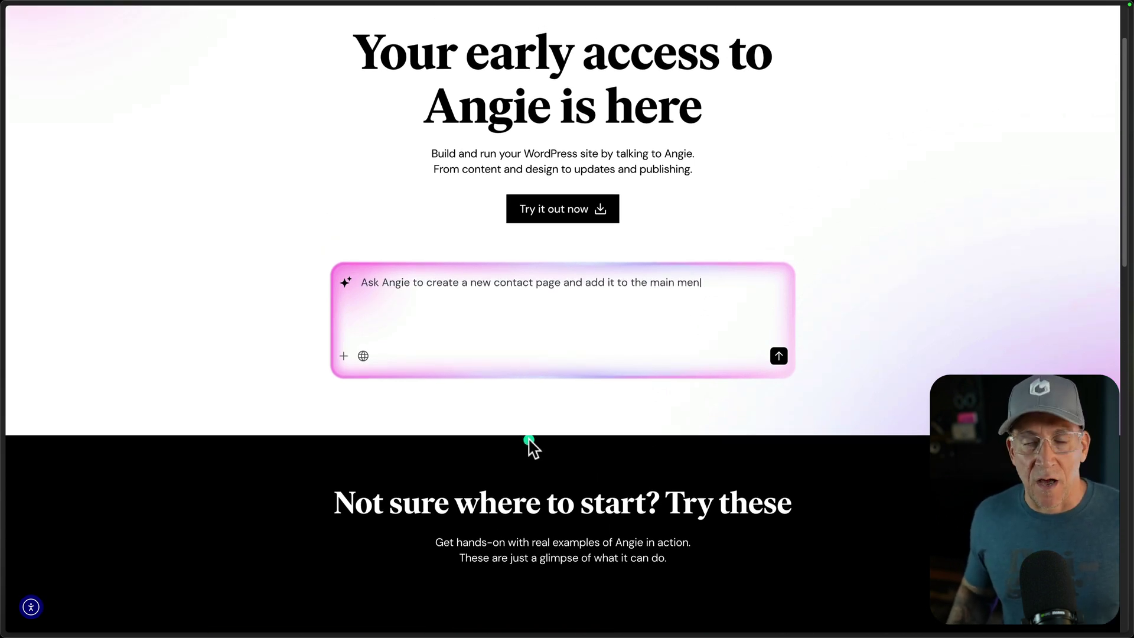
{"action": "scroll", "coordinate": [850, 506], "scroll_direction": "up", "scroll_amount": 2}
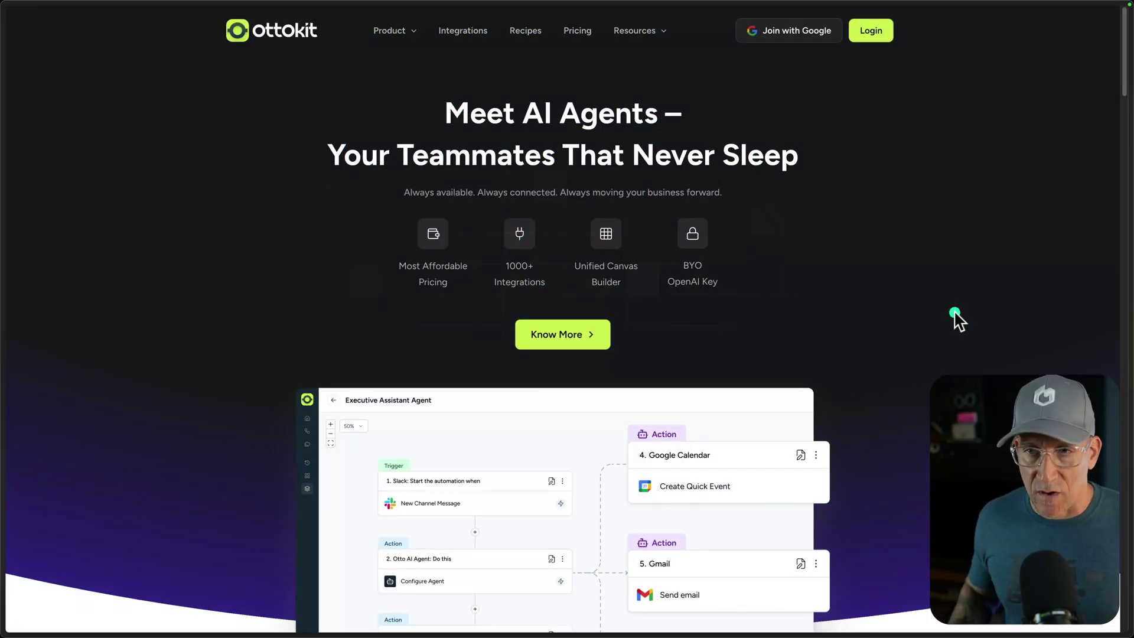
Scroll OttoKit's AI Agents page past the workflow and key features down to the FAQ
{"action": "scroll", "coordinate": [643, 285], "scroll_direction": "down", "scroll_amount": 7}
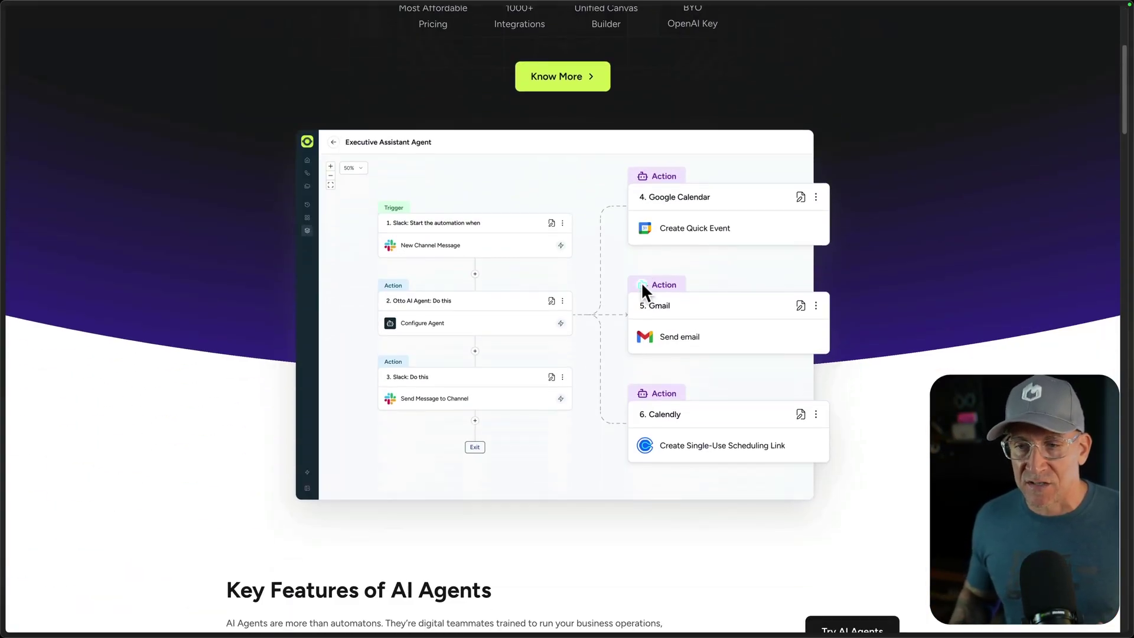
{"action": "scroll", "coordinate": [642, 286], "scroll_direction": "down", "scroll_amount": 5}
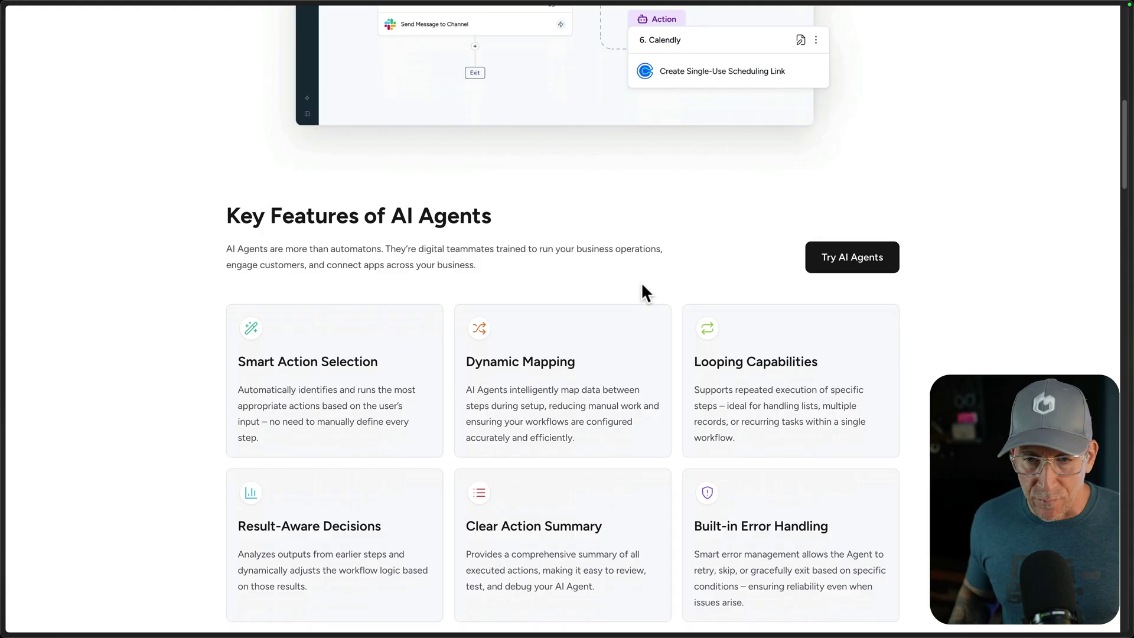
{"action": "scroll", "coordinate": [630, 324], "scroll_direction": "down", "scroll_amount": 12}
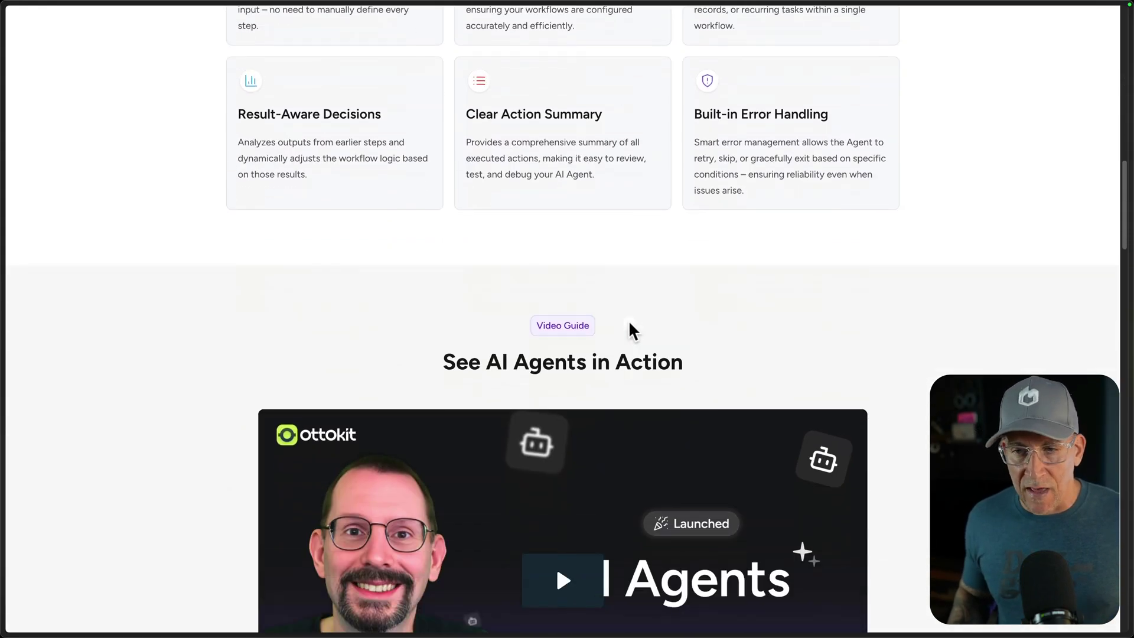
{"action": "scroll", "coordinate": [630, 325], "scroll_direction": "down", "scroll_amount": 2}
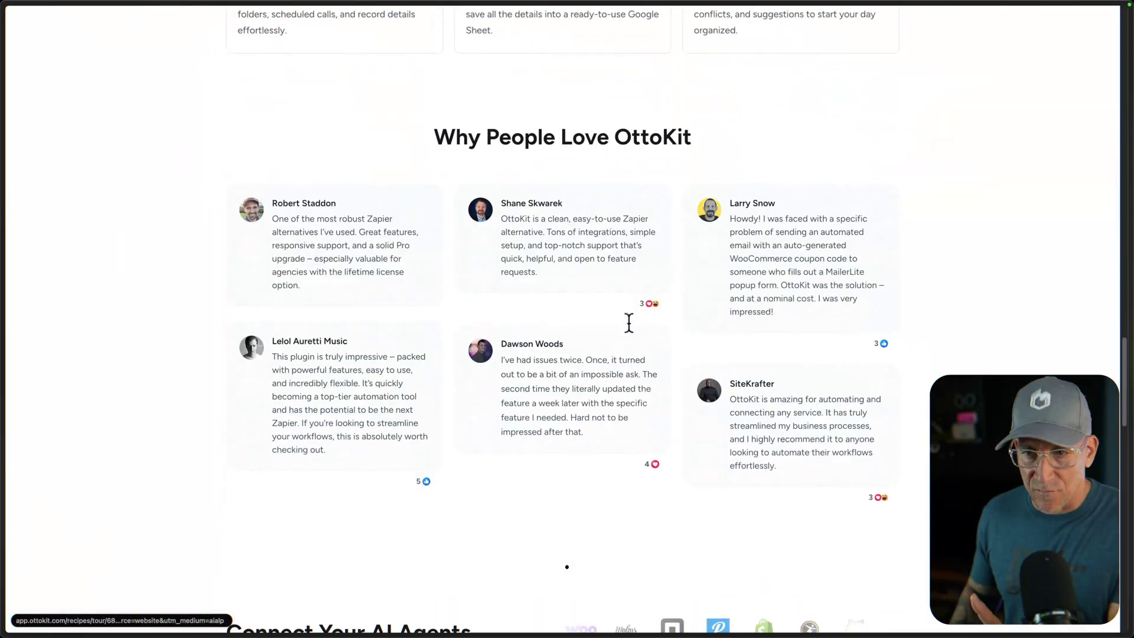
{"action": "scroll", "coordinate": [628, 321], "scroll_direction": "down", "scroll_amount": 10}
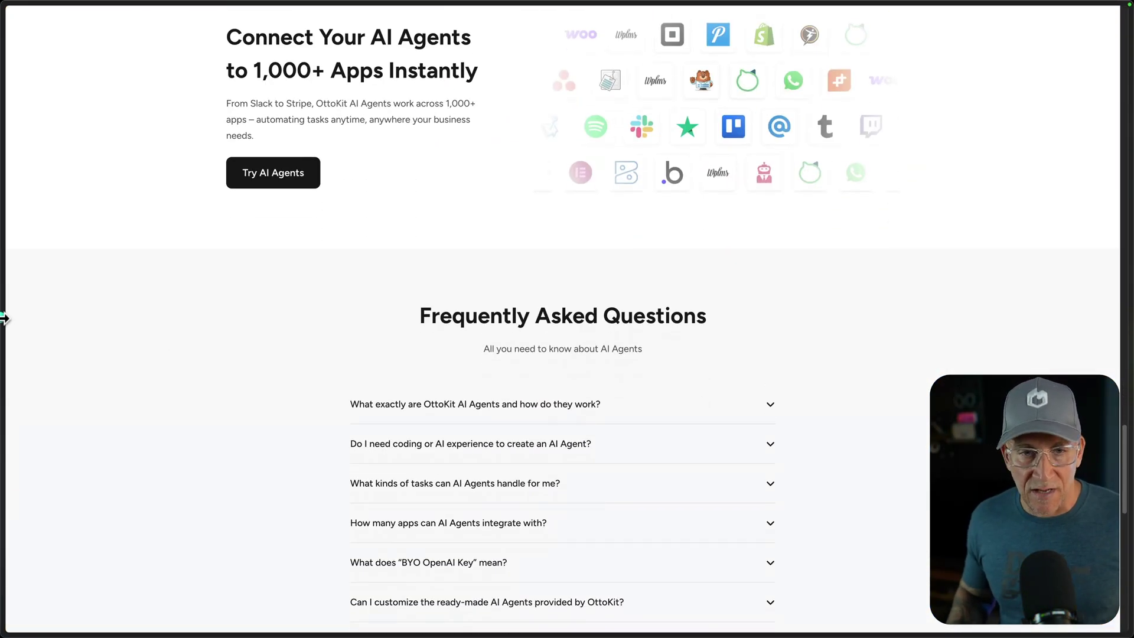
Switch to OttoKit's MCP Server page and scroll through How It Works and Who It's For to the video
{"action": "mouse_move", "coordinate": [2, 319]}
{"action": "left_click", "coordinate": [65, 351]}
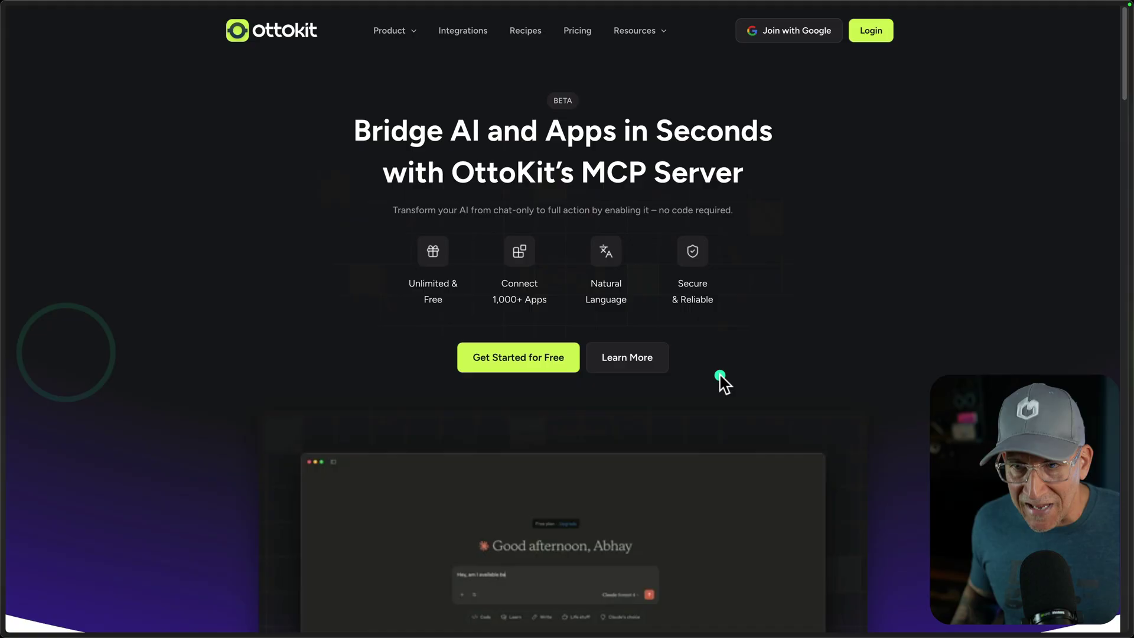
{"action": "scroll", "coordinate": [750, 384], "scroll_direction": "down", "scroll_amount": 5}
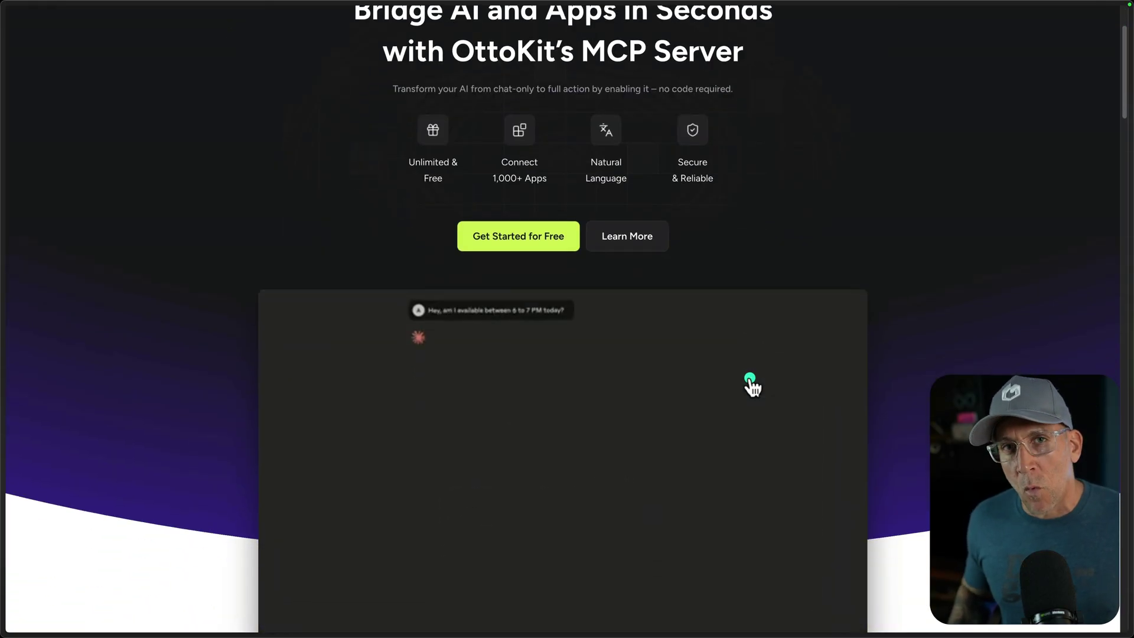
{"action": "scroll", "coordinate": [751, 383], "scroll_direction": "down", "scroll_amount": 10}
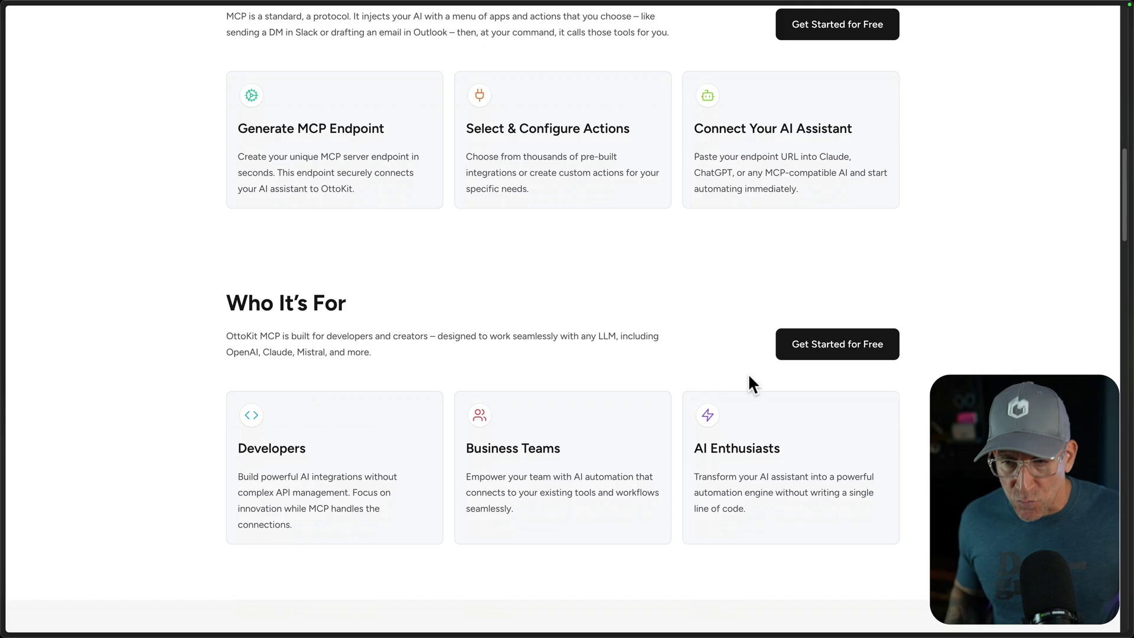
{"action": "scroll", "coordinate": [749, 383], "scroll_direction": "down", "scroll_amount": 1}
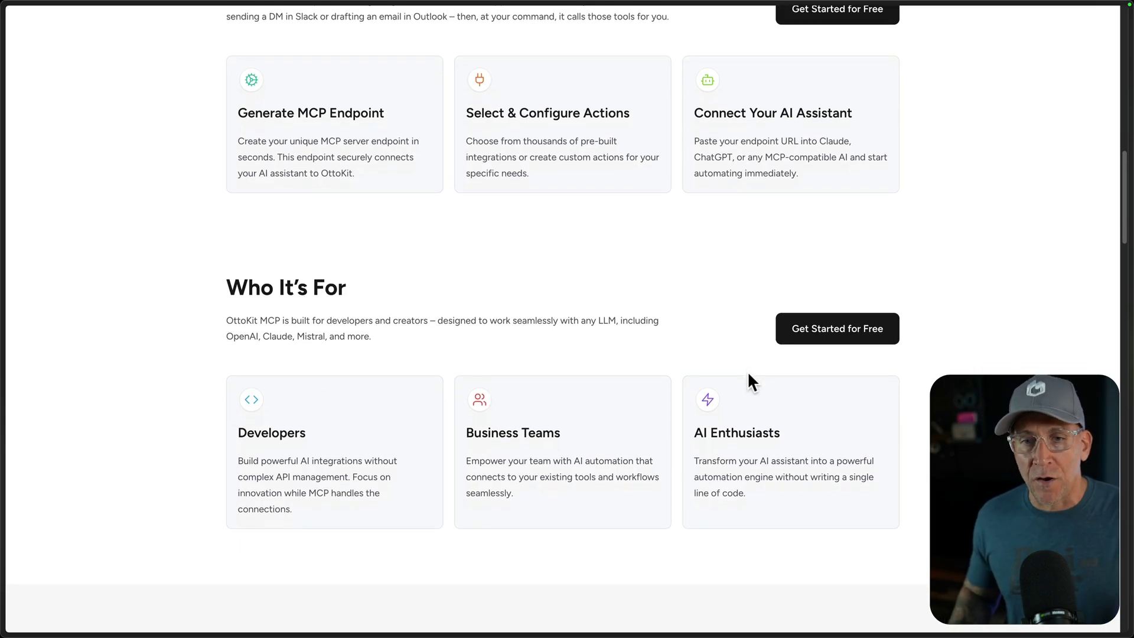
{"action": "scroll", "coordinate": [749, 374], "scroll_direction": "down", "scroll_amount": 5}
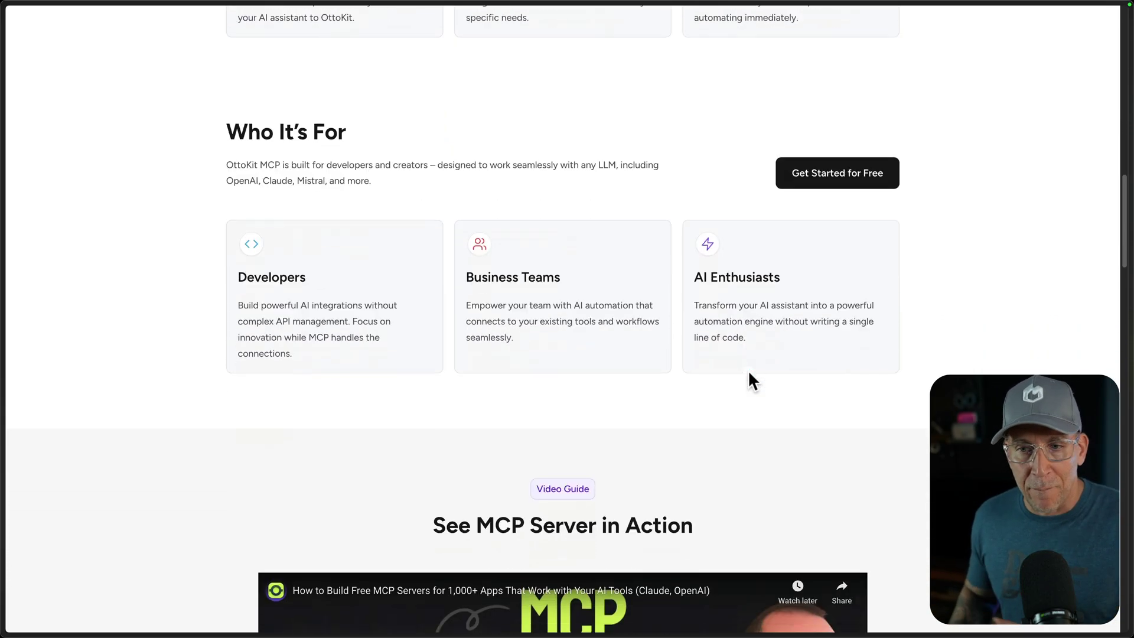
{"action": "scroll", "coordinate": [749, 373], "scroll_direction": "down", "scroll_amount": 4}
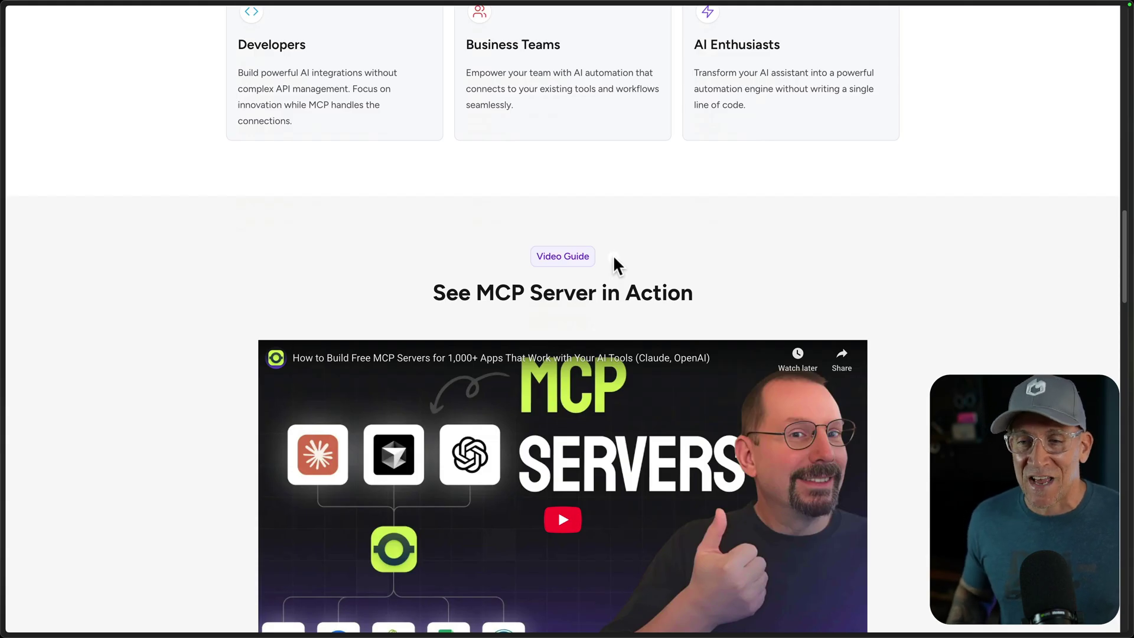
{"action": "scroll", "coordinate": [618, 266], "scroll_direction": "down", "scroll_amount": 10}
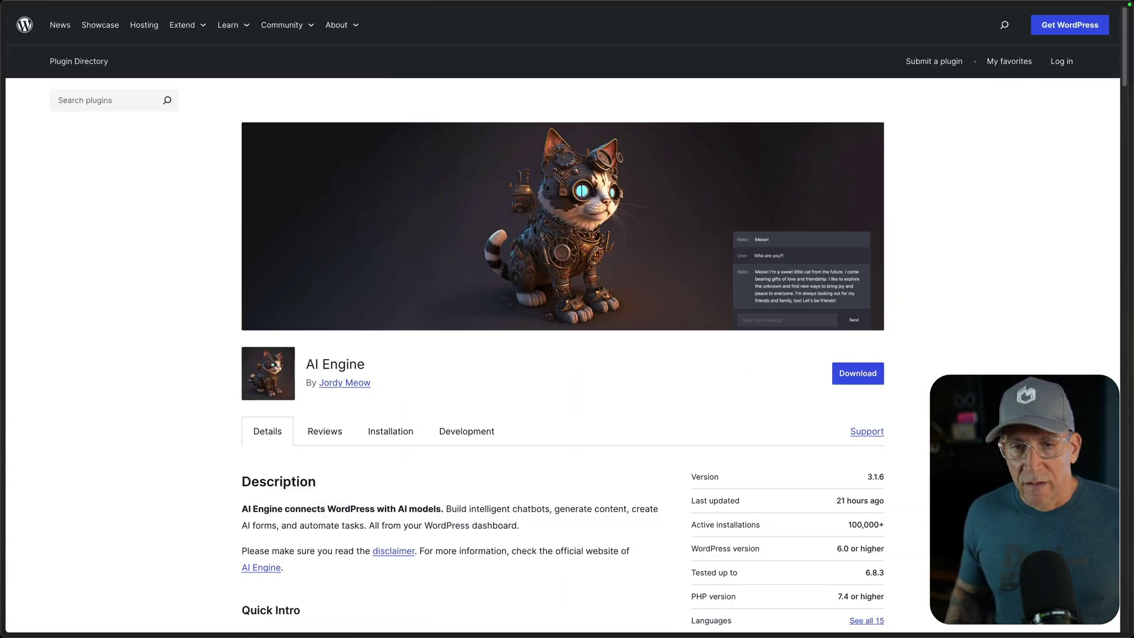
Glance at the Reddit Claude and WordPress post, then return to the AI Engine plugin page
{"action": "scroll", "coordinate": [451, 380], "scroll_direction": "down", "scroll_amount": 5}
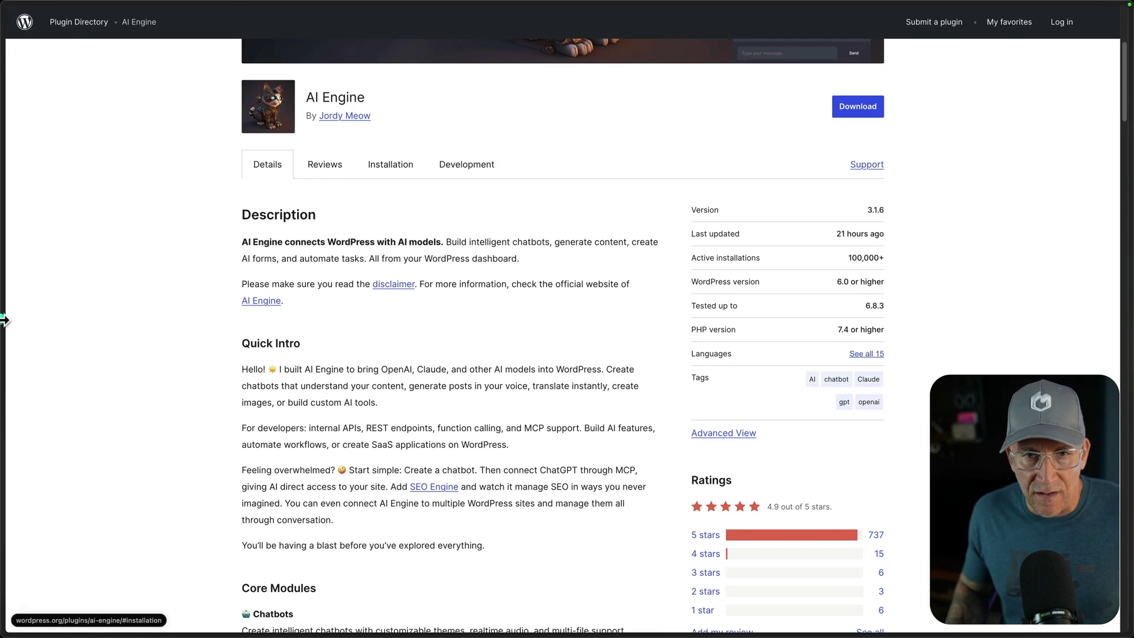
{"action": "mouse_move", "coordinate": [3, 320]}
{"action": "left_click", "coordinate": [56, 217]}
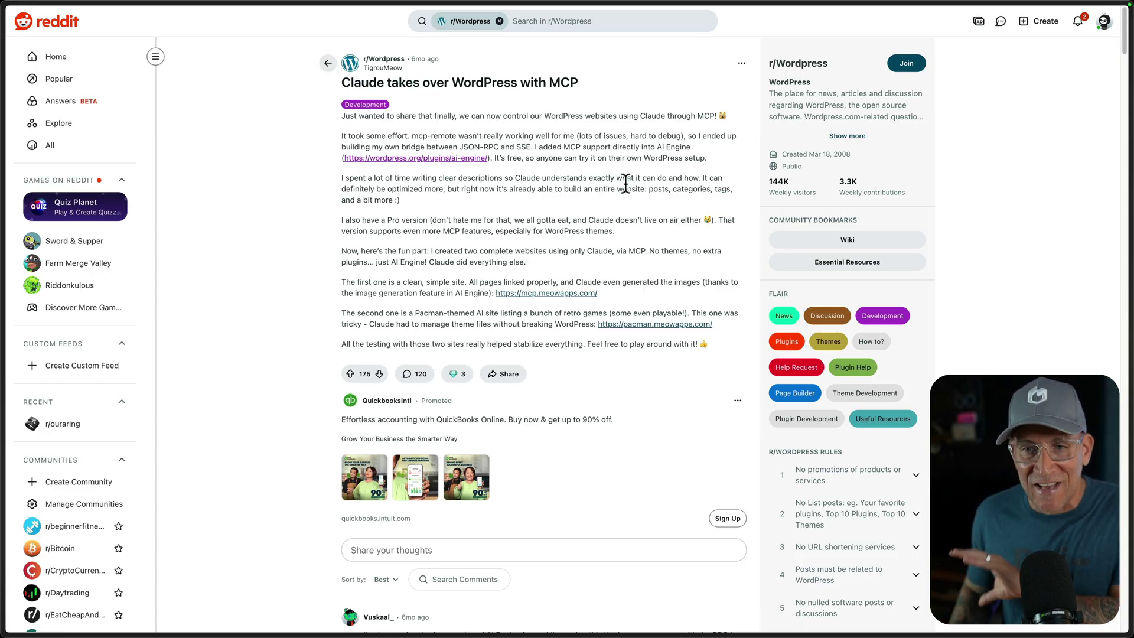
{"action": "key", "text": "ctrl+Tab"}
Scroll to AI Engine's Core Modules list and highlight the Chatbots heading
{"action": "scroll", "coordinate": [514, 354], "scroll_direction": "up", "scroll_amount": 3}
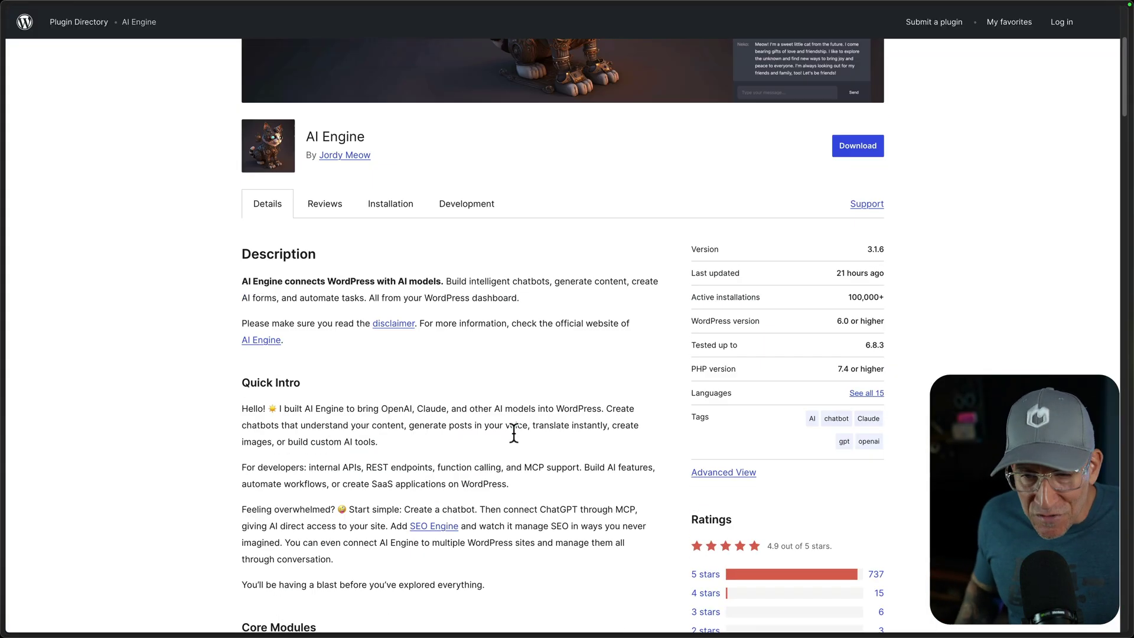
{"action": "scroll", "coordinate": [514, 441], "scroll_direction": "down", "scroll_amount": 2}
{"action": "scroll", "coordinate": [514, 442], "scroll_direction": "down", "scroll_amount": 3}
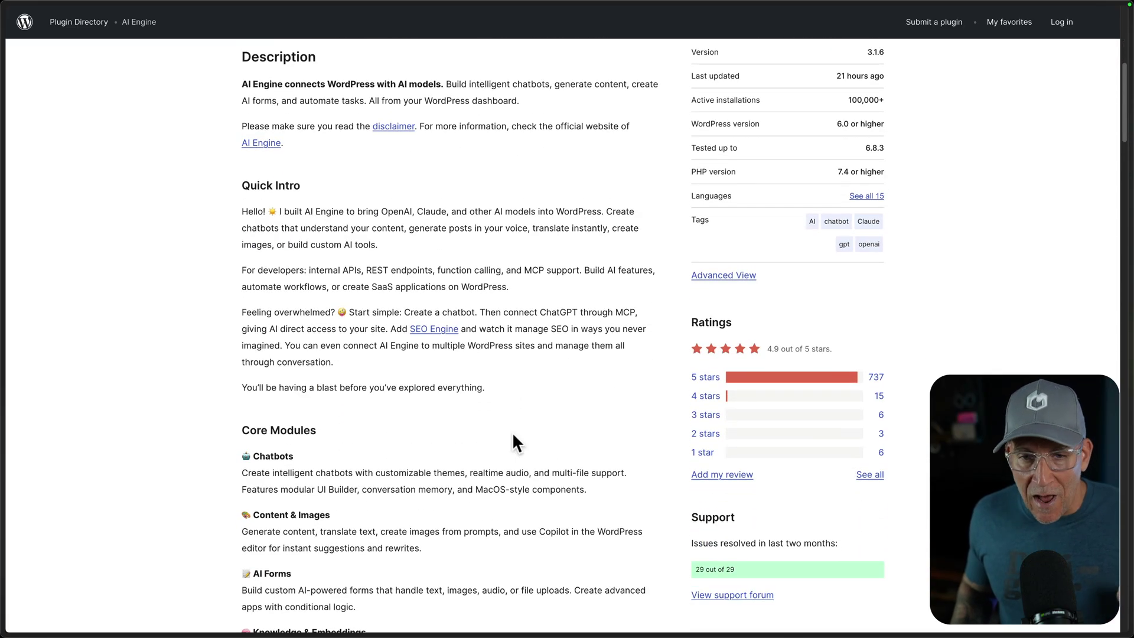
{"action": "scroll", "coordinate": [513, 437], "scroll_direction": "down", "scroll_amount": 4}
{"action": "scroll", "coordinate": [514, 437], "scroll_direction": "down", "scroll_amount": 1}
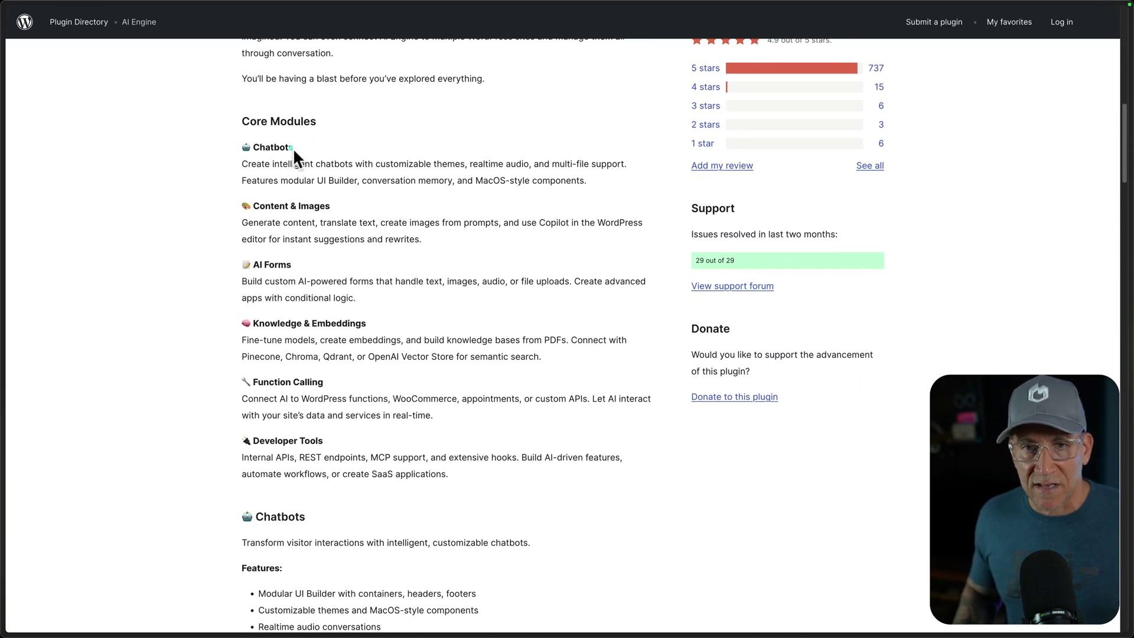
{"action": "left_click_drag", "start_coordinate": [293, 148], "coordinate": [249, 146]}
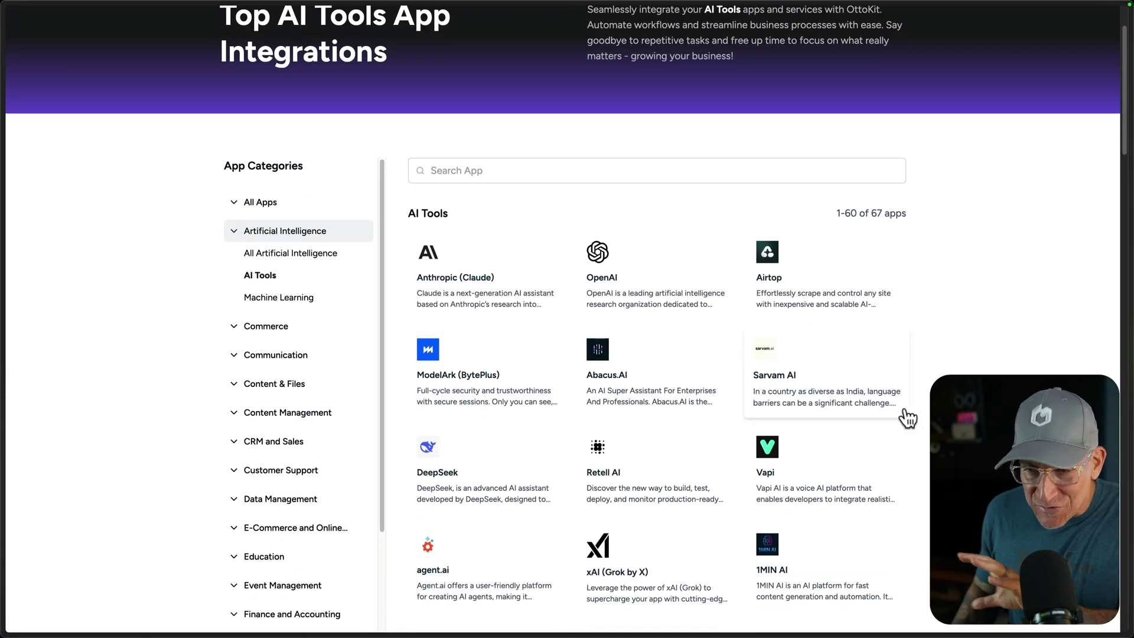
Scroll through the 67 AI Tools app cards such as Anthropic (Claude), OpenAI, DeepSeek and Vapi
{"action": "scroll", "coordinate": [821, 408], "scroll_direction": "down", "scroll_amount": 3}
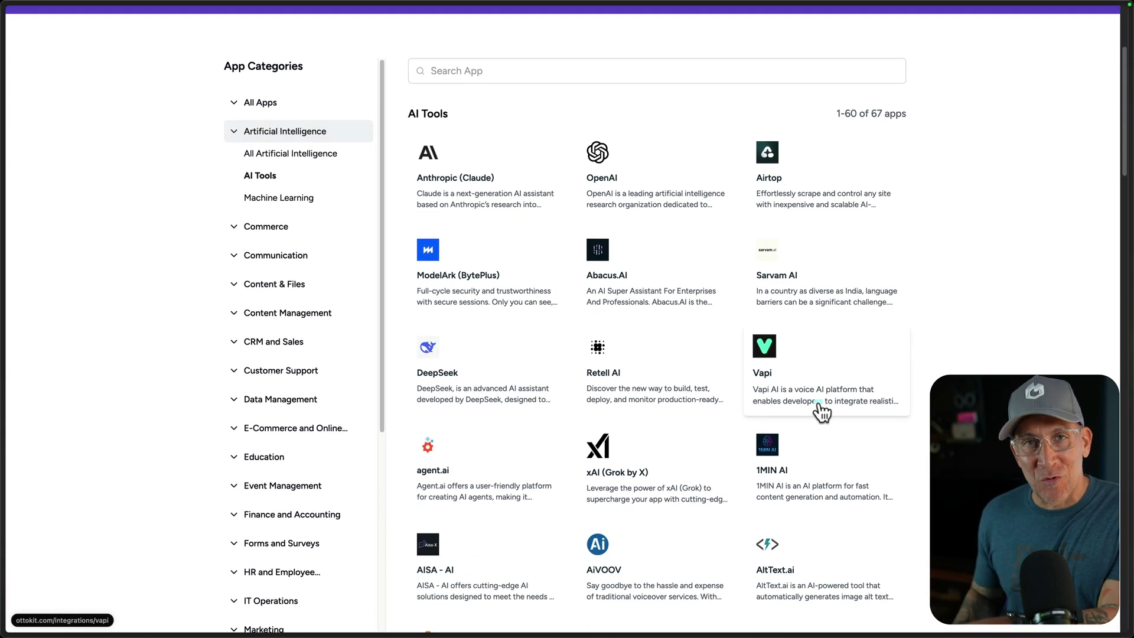
{"action": "scroll", "coordinate": [819, 402], "scroll_direction": "down", "scroll_amount": 1}
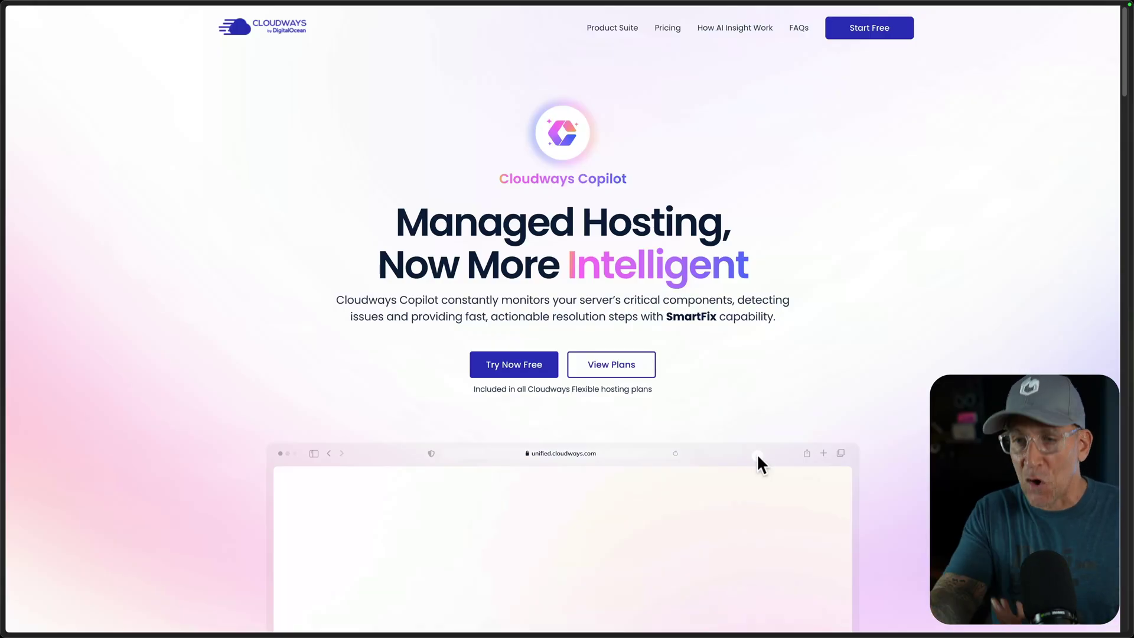
{"action": "scroll", "coordinate": [745, 455], "scroll_direction": "down", "scroll_amount": 5}
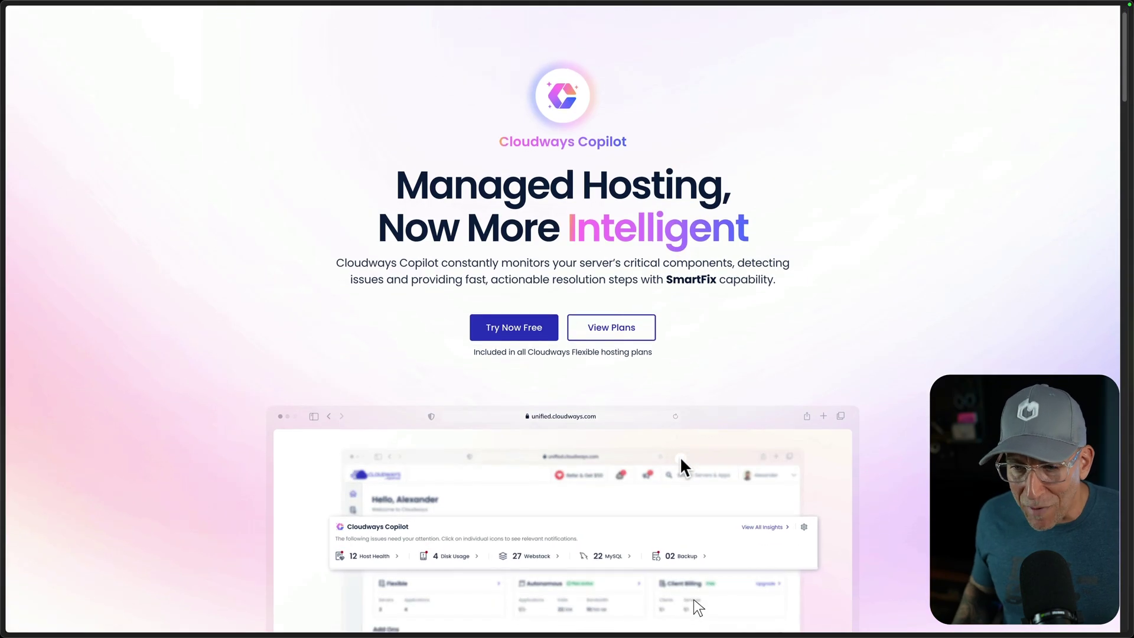
{"action": "scroll", "coordinate": [682, 464], "scroll_direction": "down", "scroll_amount": 7}
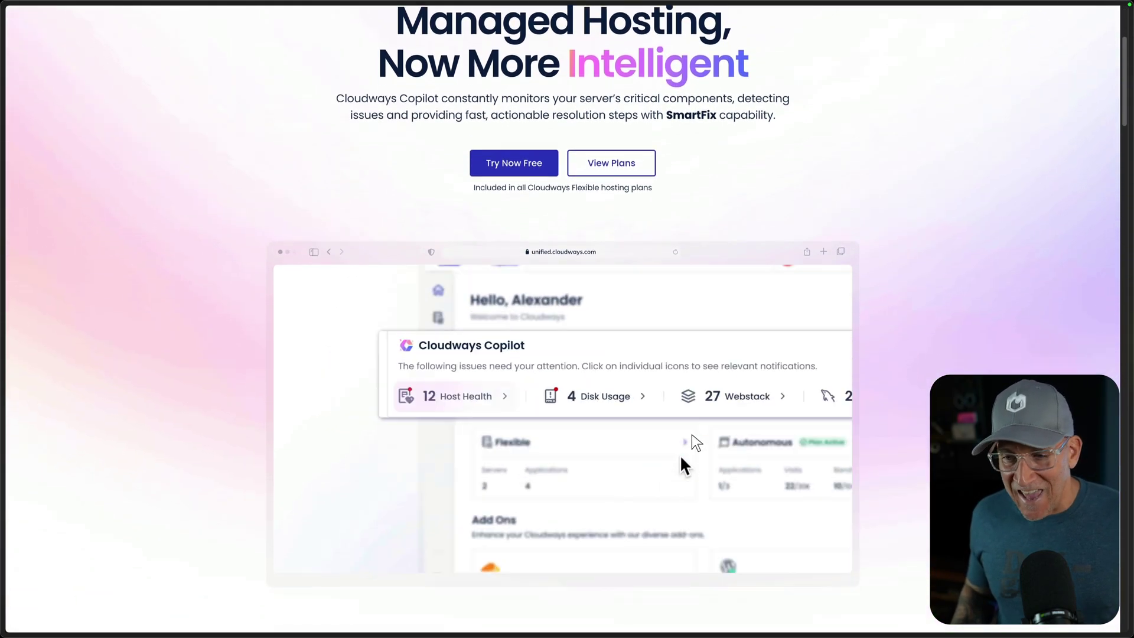
{"action": "scroll", "coordinate": [680, 461], "scroll_direction": "down", "scroll_amount": 7}
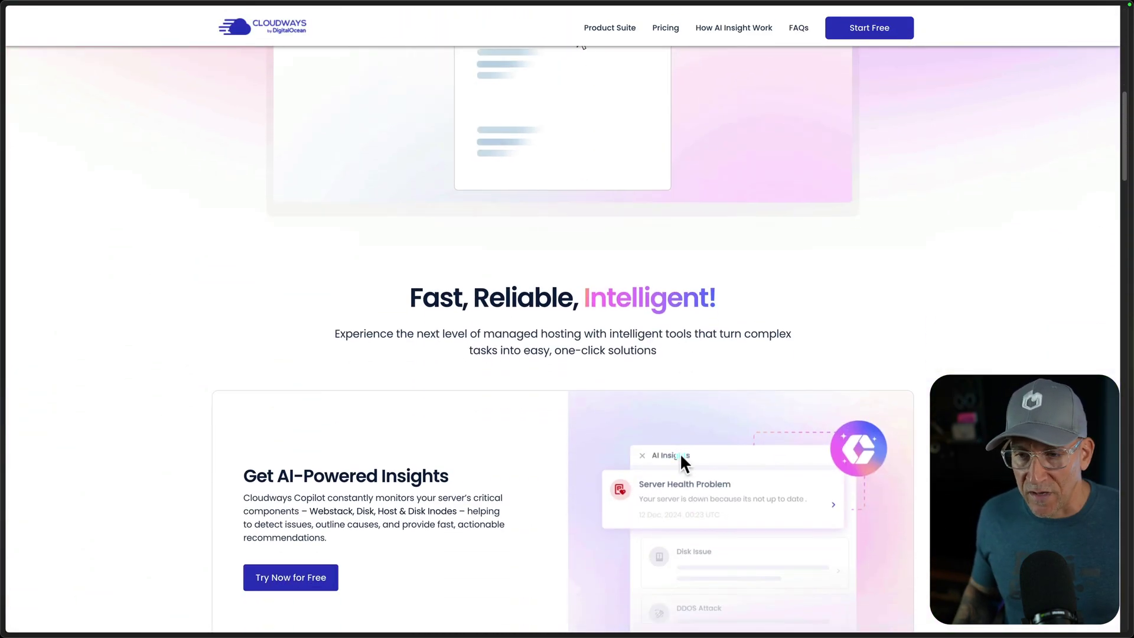
{"action": "scroll", "coordinate": [681, 461], "scroll_direction": "down", "scroll_amount": 7}
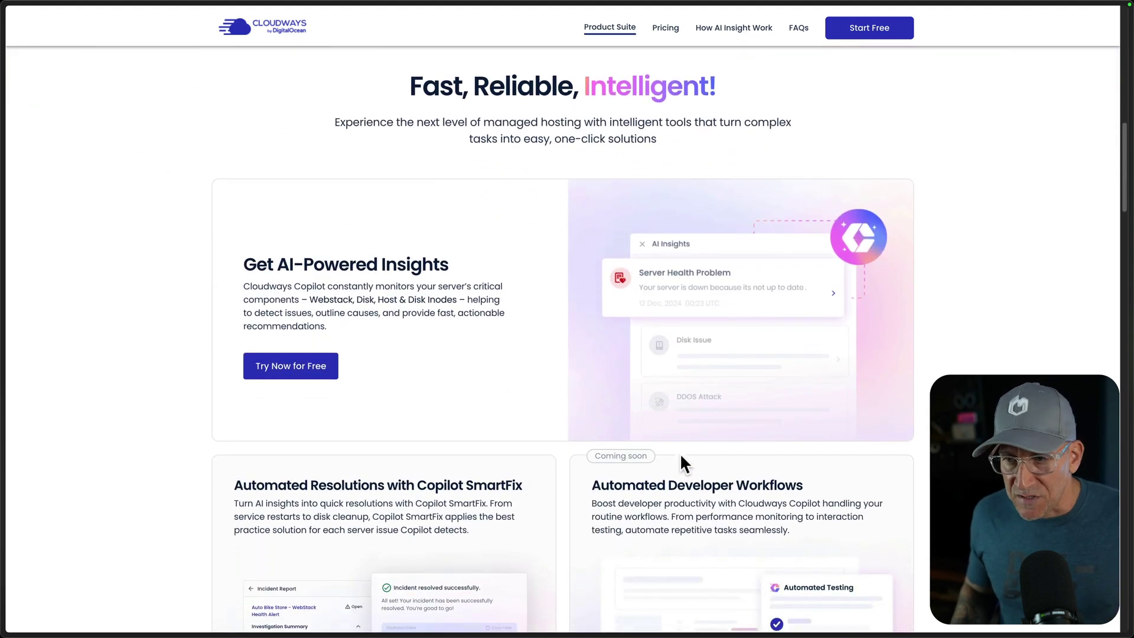
{"action": "scroll", "coordinate": [681, 456], "scroll_direction": "down", "scroll_amount": 6}
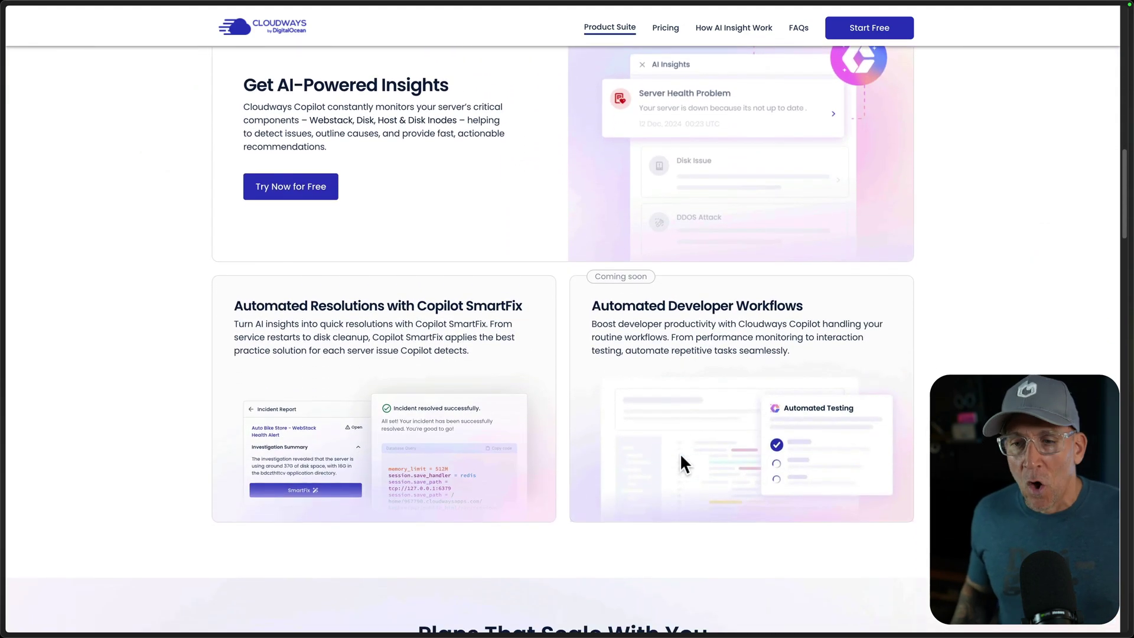
{"action": "scroll", "coordinate": [681, 456], "scroll_direction": "up", "scroll_amount": 1}
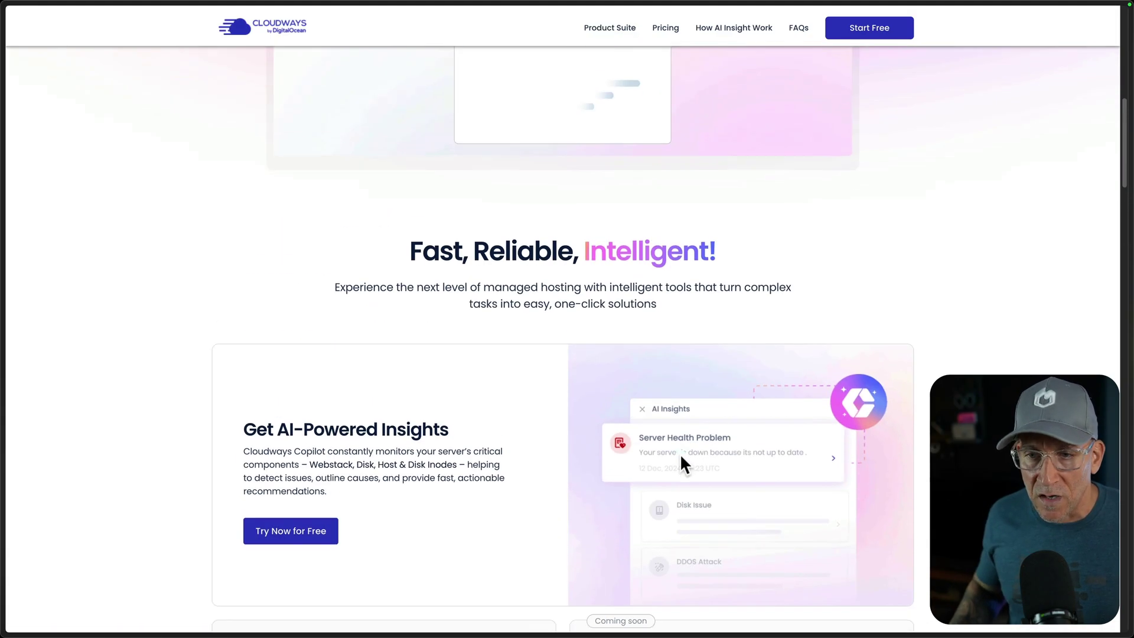
{"action": "scroll", "coordinate": [682, 460], "scroll_direction": "down", "scroll_amount": 3}
{"action": "scroll", "coordinate": [681, 457], "scroll_direction": "down", "scroll_amount": 3}
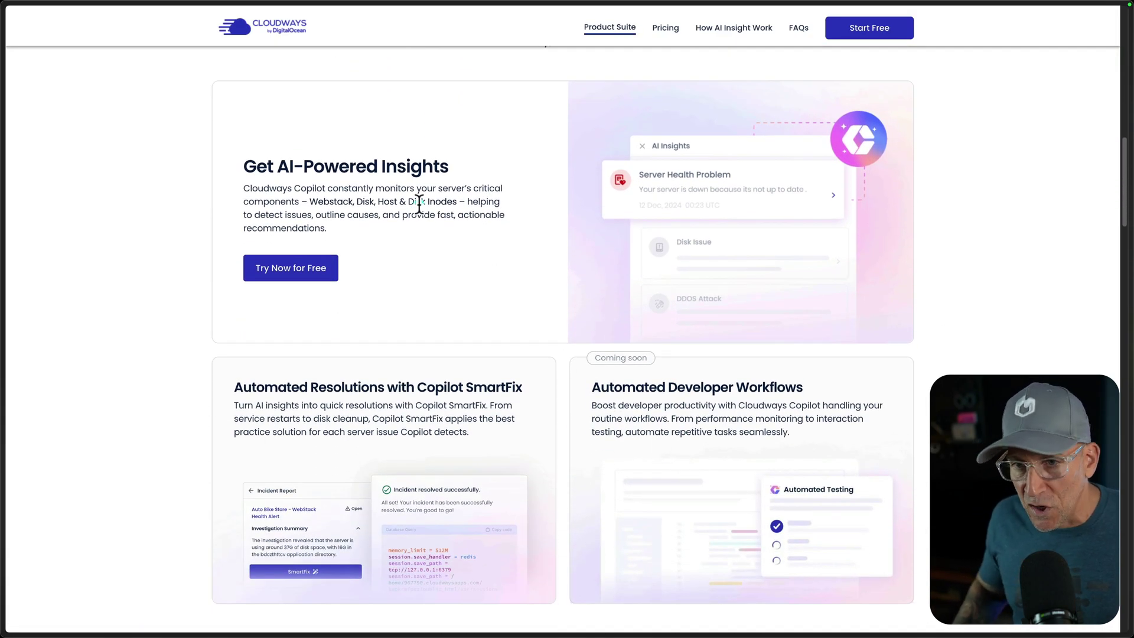
{"action": "scroll", "coordinate": [731, 207], "scroll_direction": "down", "scroll_amount": 1}
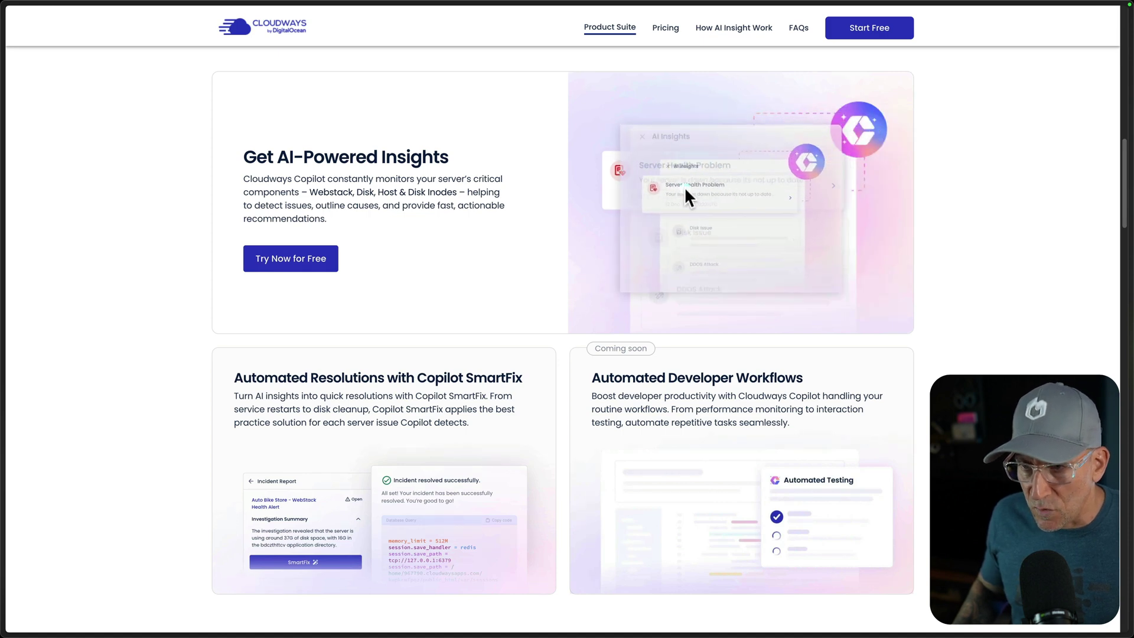
{"action": "scroll", "coordinate": [687, 241], "scroll_direction": "down", "scroll_amount": 2}
{"action": "scroll", "coordinate": [686, 236], "scroll_direction": "down", "scroll_amount": 5}
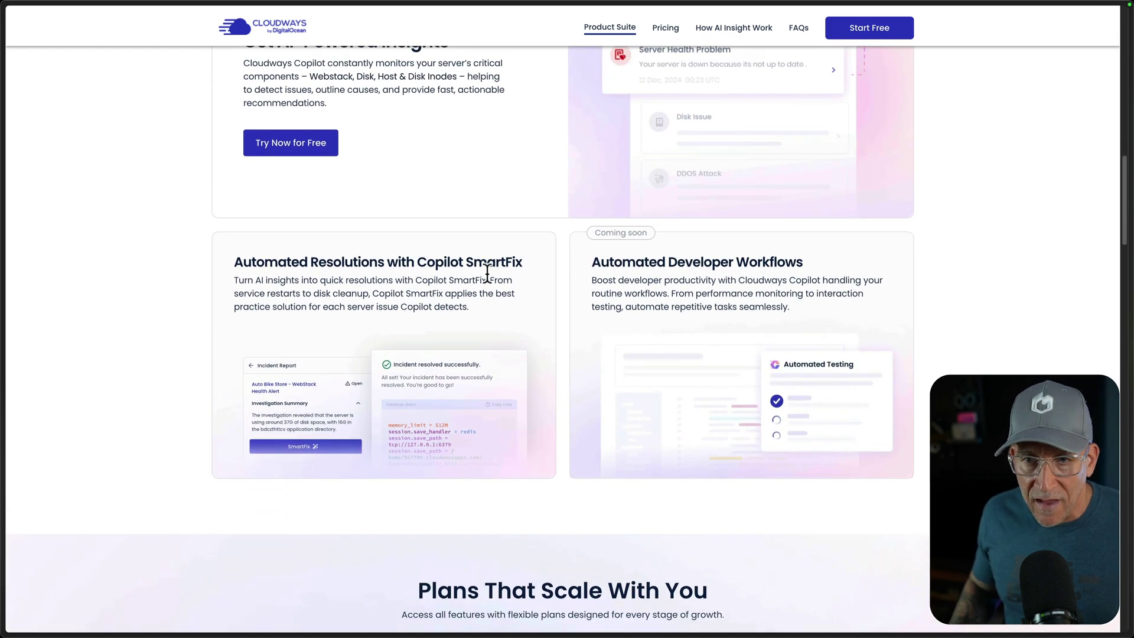
{"action": "scroll", "coordinate": [415, 342], "scroll_direction": "down", "scroll_amount": 1}
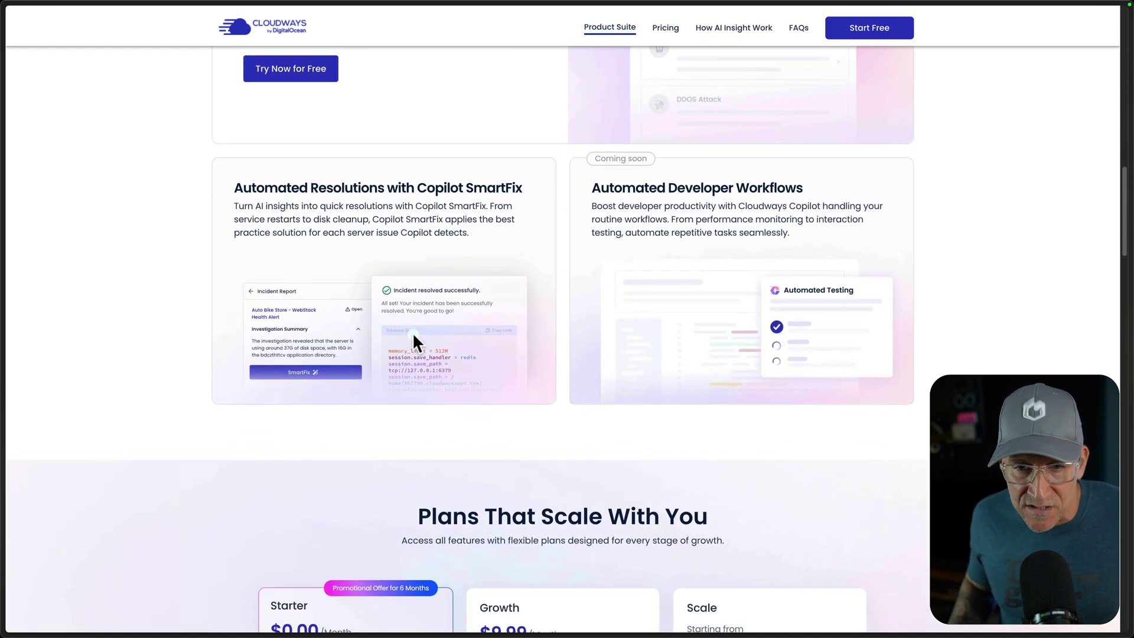
{"action": "scroll", "coordinate": [553, 342], "scroll_direction": "down", "scroll_amount": 3}
{"action": "scroll", "coordinate": [553, 343], "scroll_direction": "up", "scroll_amount": 12}
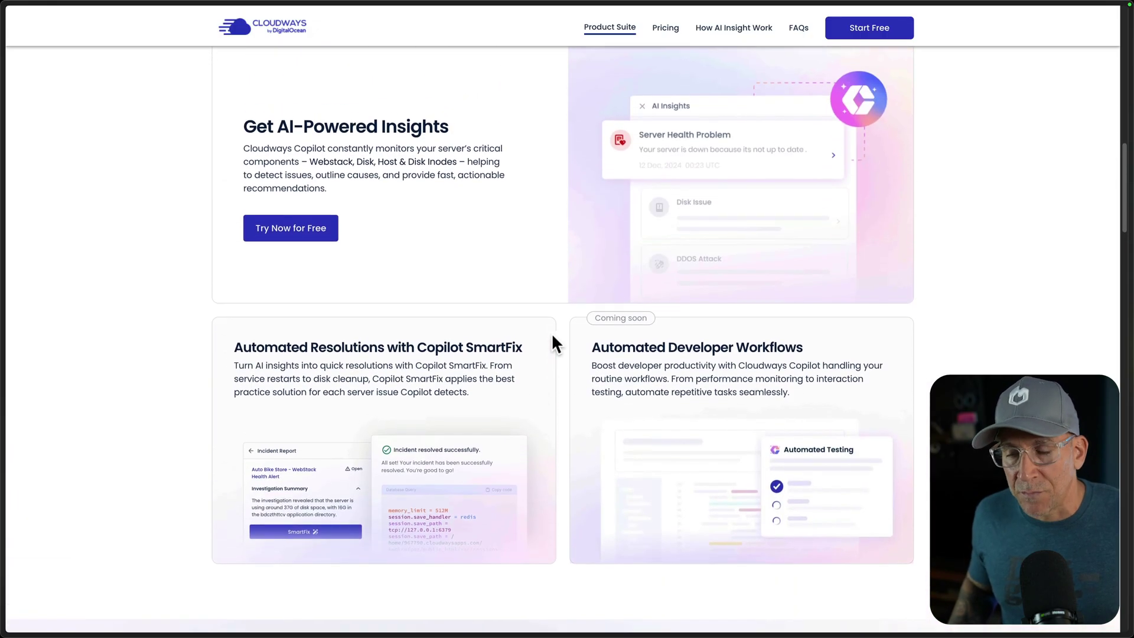
{"action": "scroll", "coordinate": [630, 402], "scroll_direction": "up", "scroll_amount": 5}
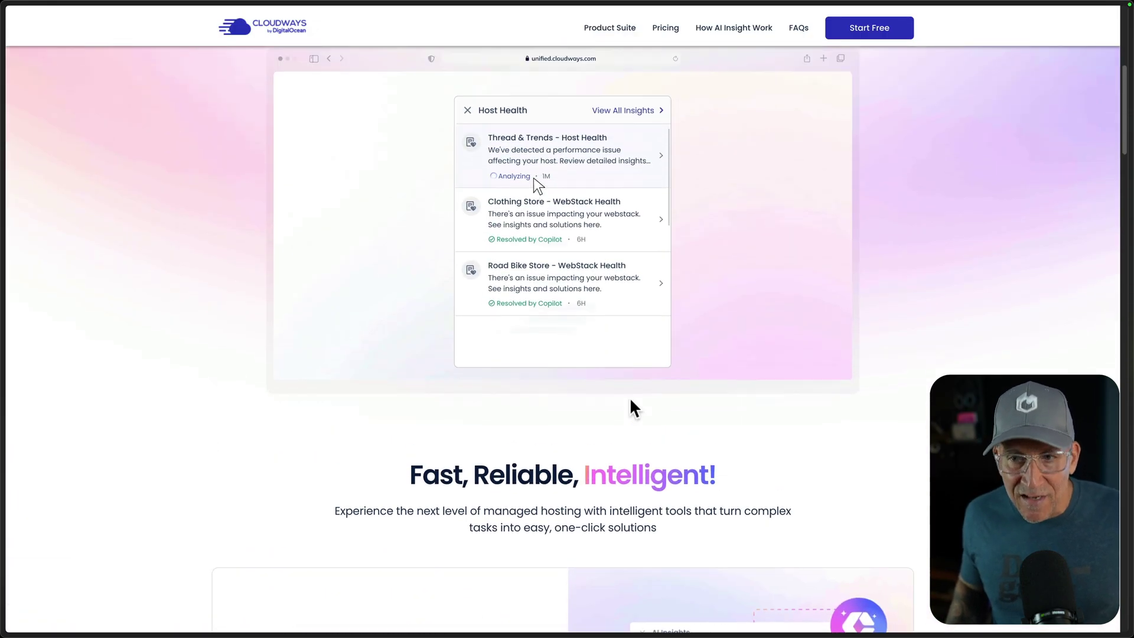
{"action": "scroll", "coordinate": [630, 399], "scroll_direction": "up", "scroll_amount": 3}
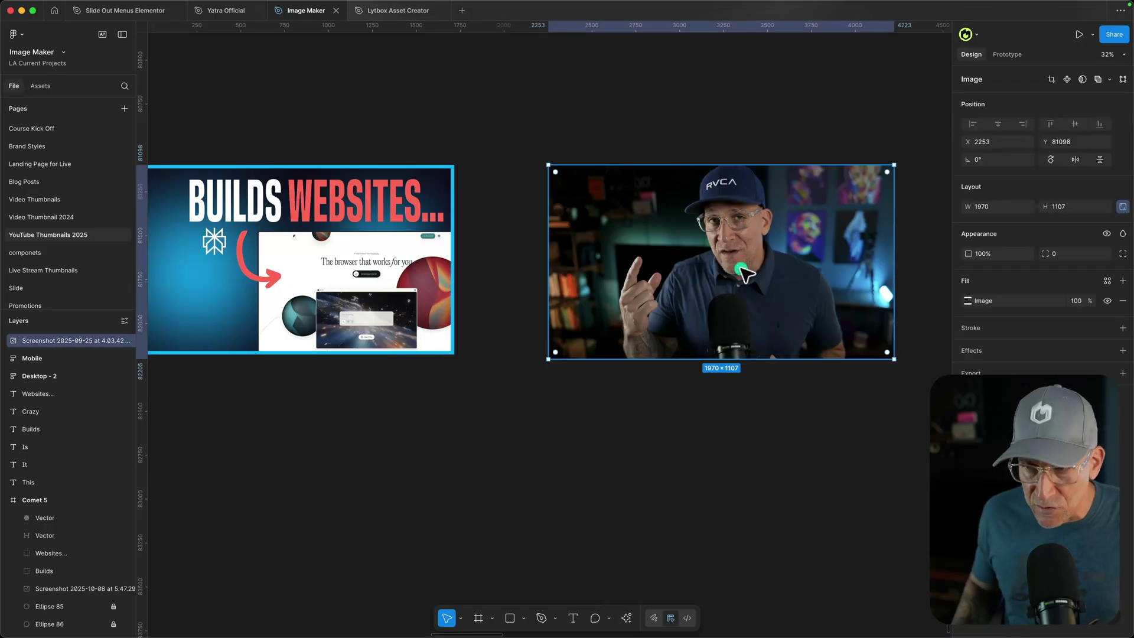
Apply Figma's AI Remove background action to the selected 1970×1107 presenter photo
{"action": "left_click", "coordinate": [626, 620]}
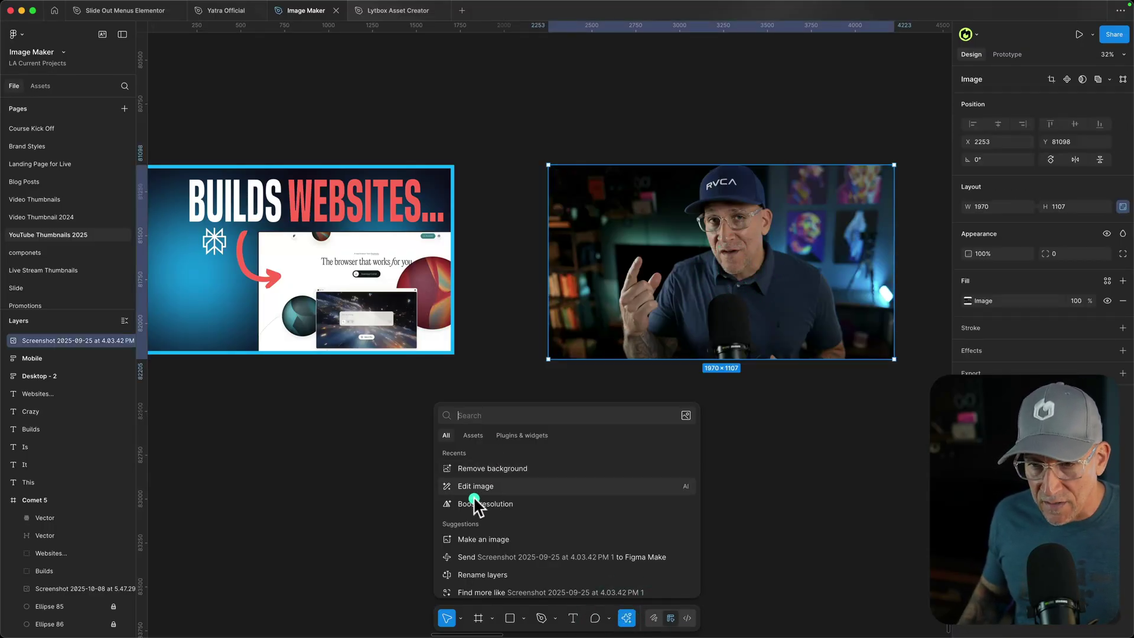
{"action": "left_click", "coordinate": [491, 469]}
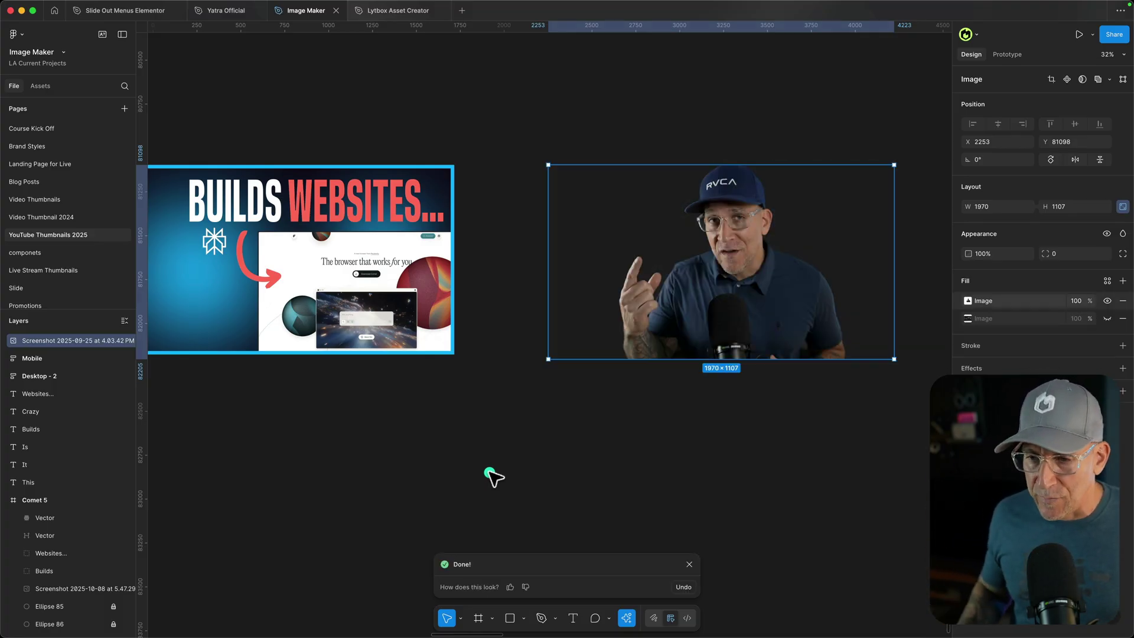
Move the cut-out photo into the Comet 5 thumbnail, shrink it to 1580×888, and shift it left
{"action": "scroll", "coordinate": [494, 477], "scroll_direction": "left", "scroll_amount": 4}
{"action": "left_click_drag", "start_coordinate": [821, 299], "coordinate": [426, 254]}
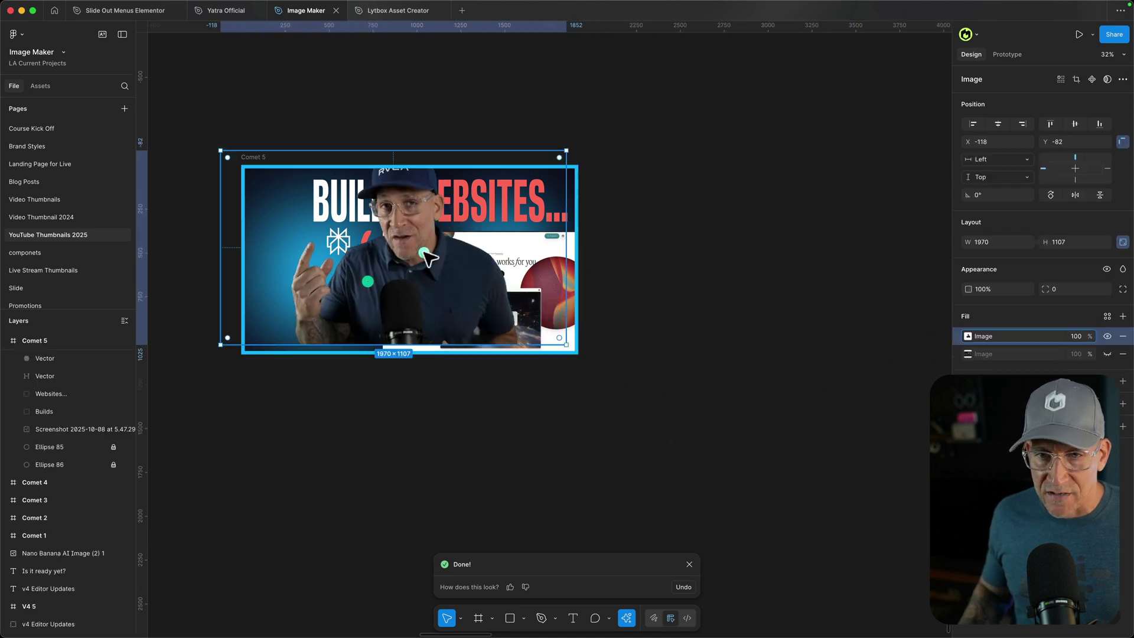
{"action": "left_click_drag", "start_coordinate": [567, 152], "coordinate": [455, 187]}
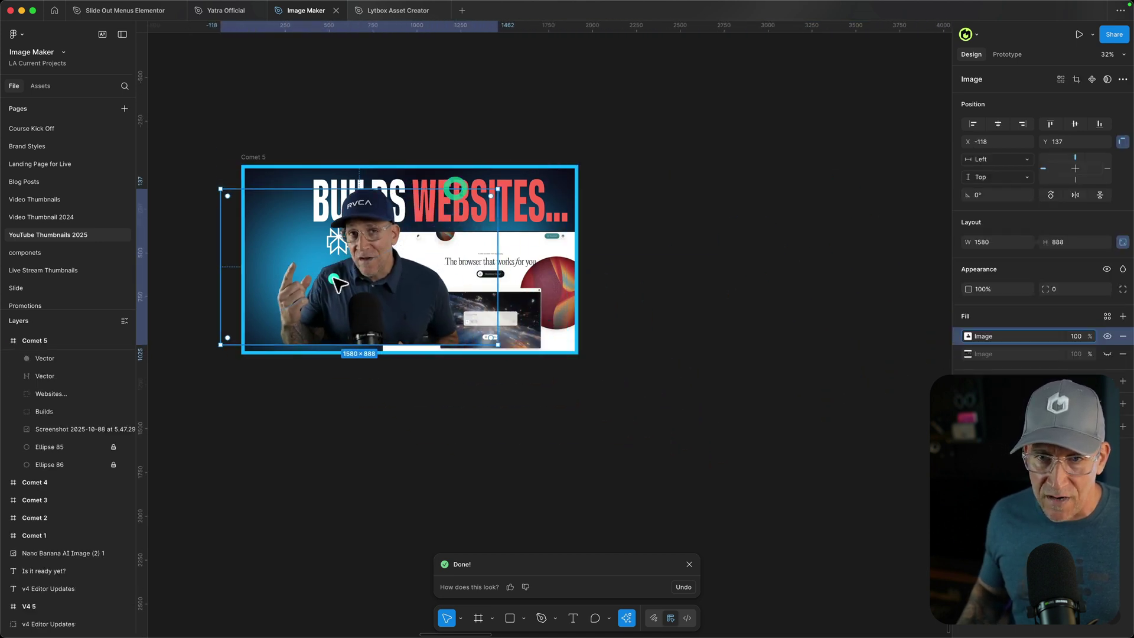
{"action": "left_click_drag", "start_coordinate": [336, 286], "coordinate": [279, 265]}
Reselect the cut-out photo inside Comet 5 and enlarge it to 1836×1032
{"action": "left_click", "coordinate": [345, 381]}
{"action": "left_click", "coordinate": [290, 334]}
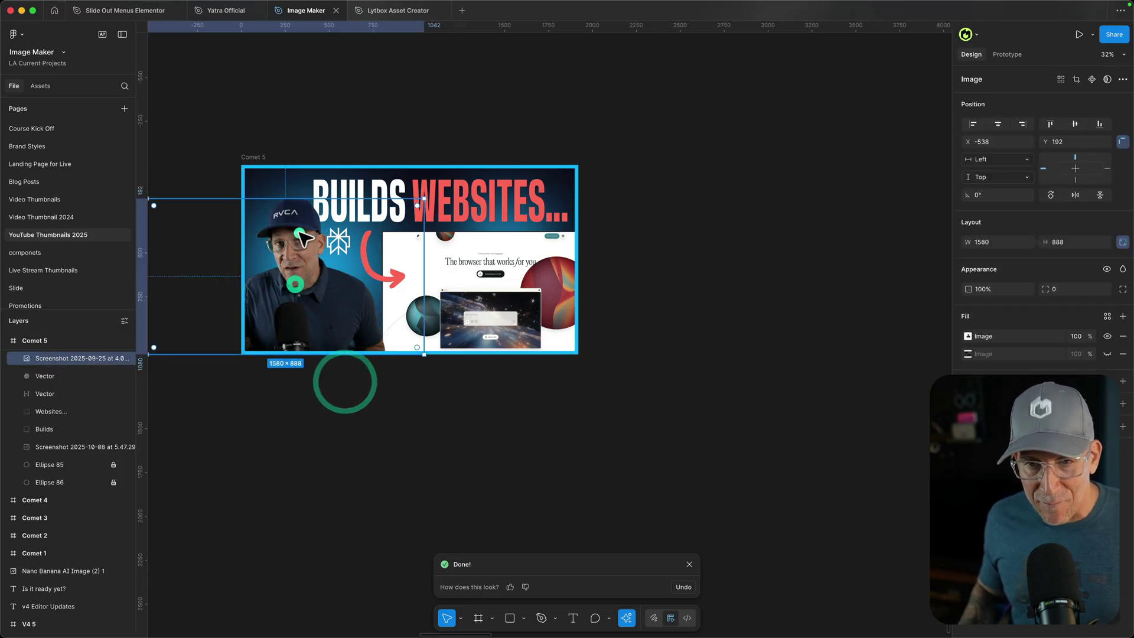
{"action": "left_click_drag", "start_coordinate": [289, 195], "coordinate": [278, 172]}
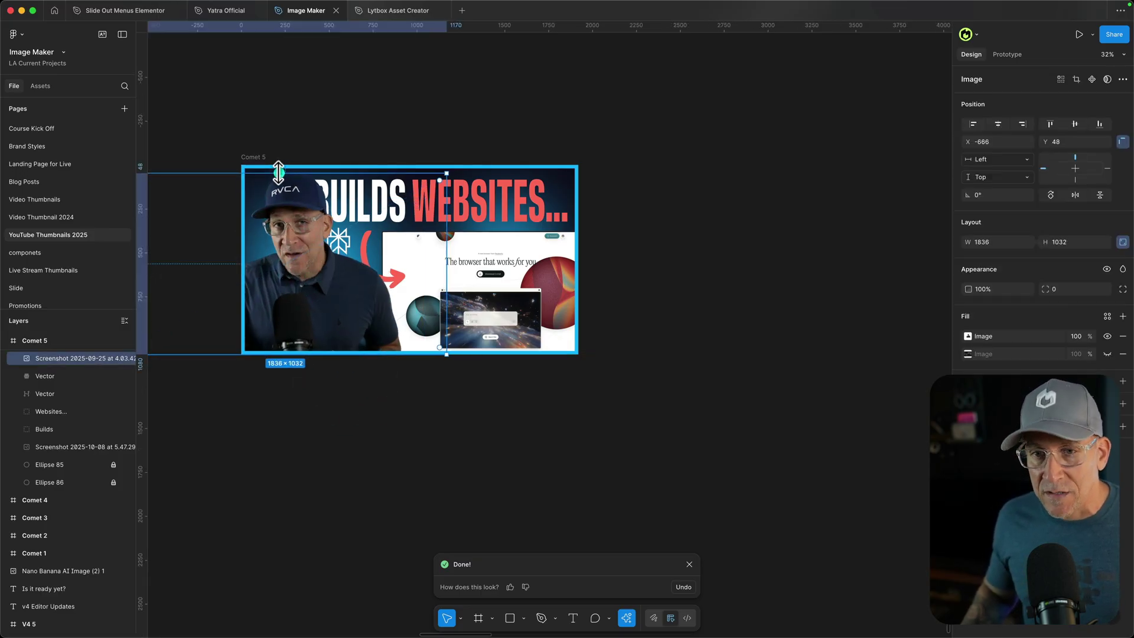